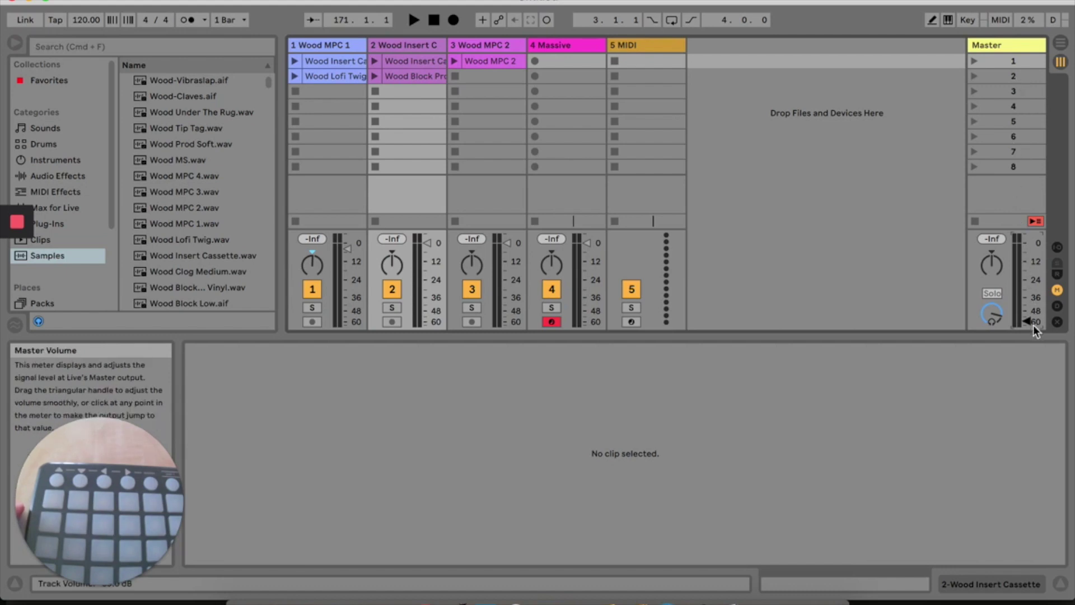
Drag the Master track volume in Live up to roughly -18 dB
drag(1026, 321, 1026, 268)
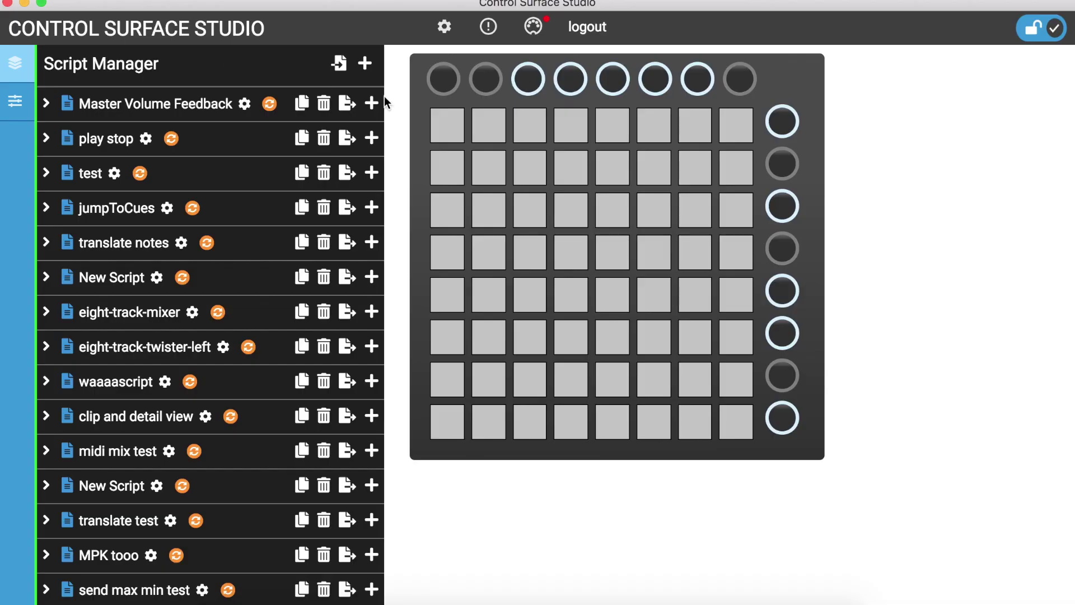
Add a new script and rename it 'Master Volume Feedback'
click(365, 66)
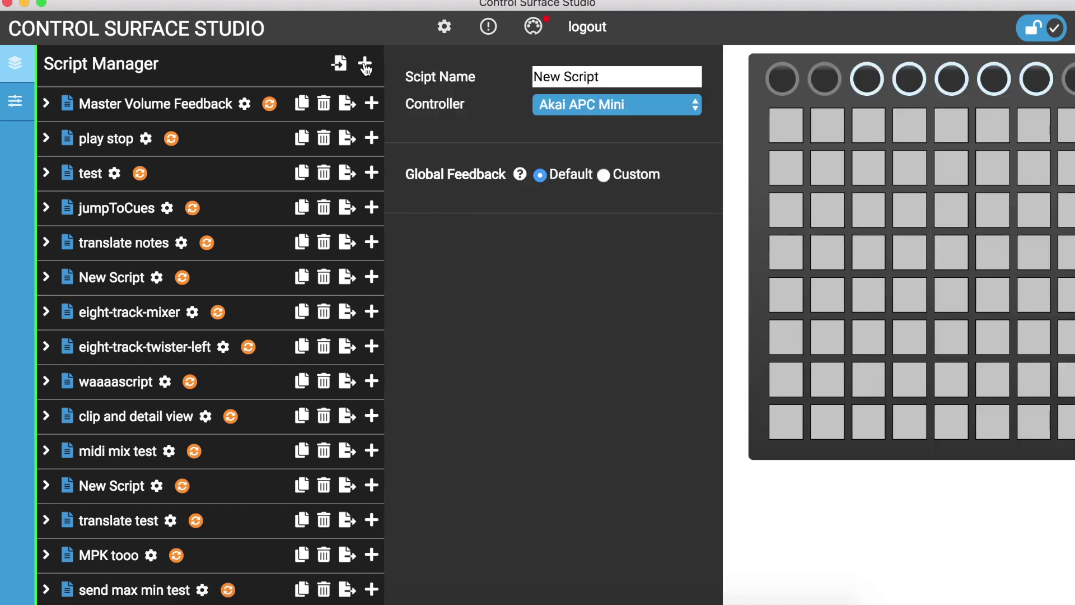
click(609, 76)
drag(609, 76, 508, 67)
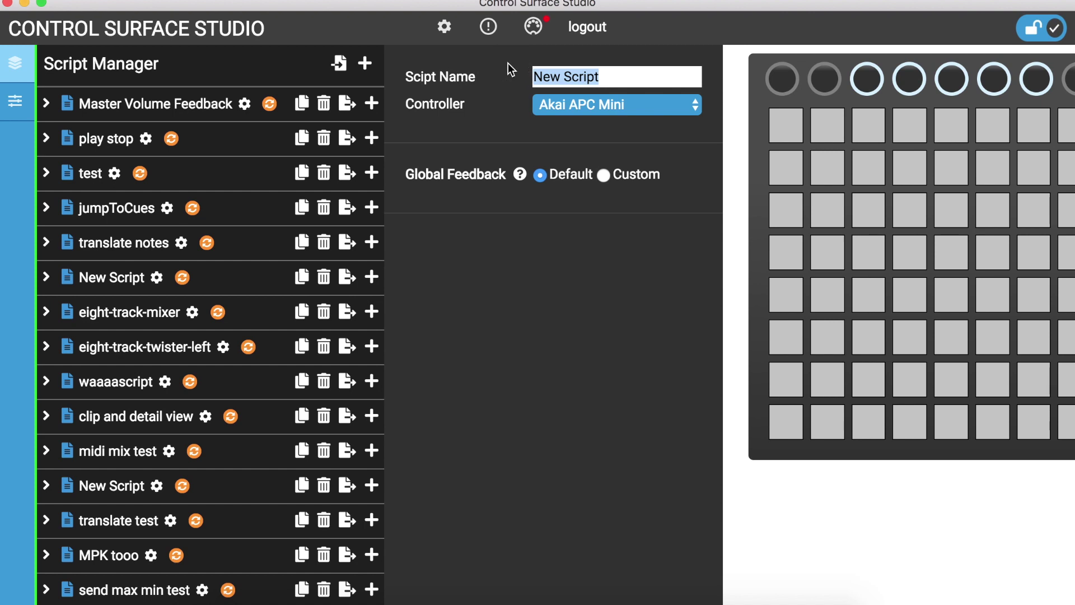
text(Master Volume Feedback)
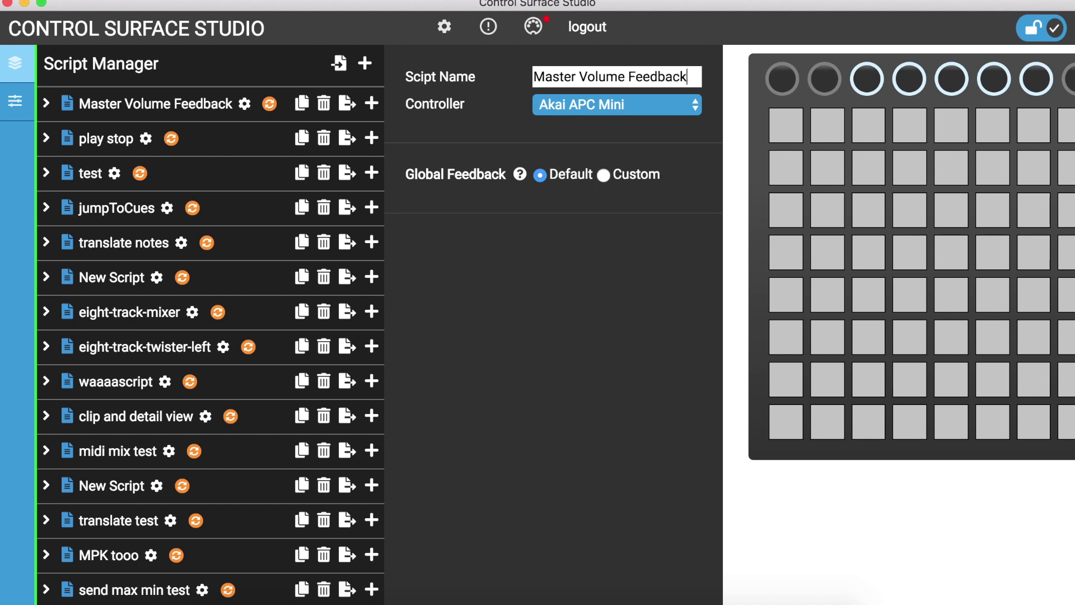
Choose Launchpad S as the script's controller
click(688, 109)
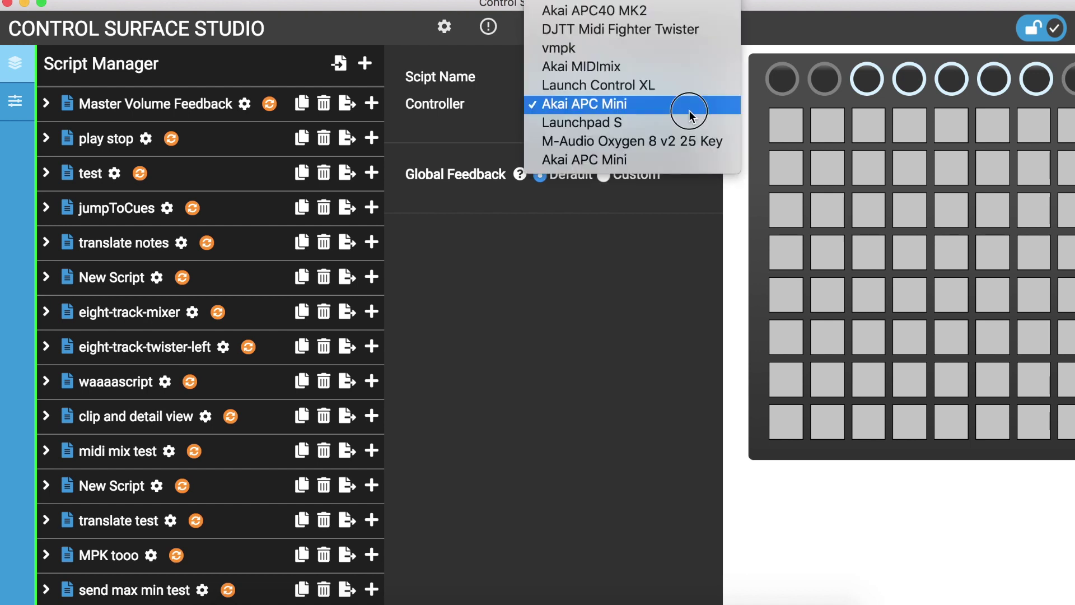
click(688, 123)
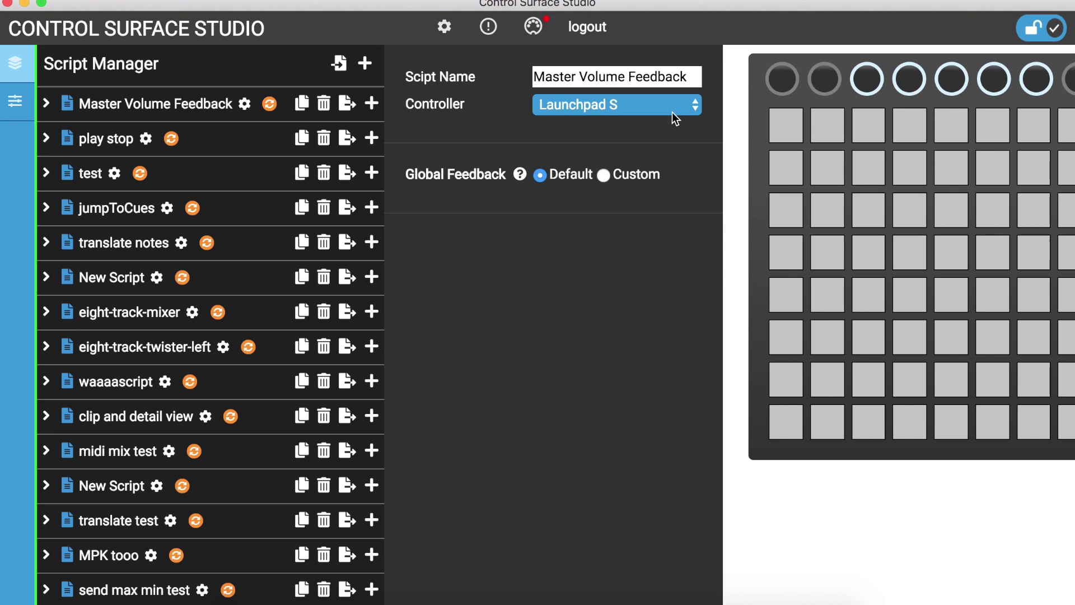
scroll(353, 280, down, 8)
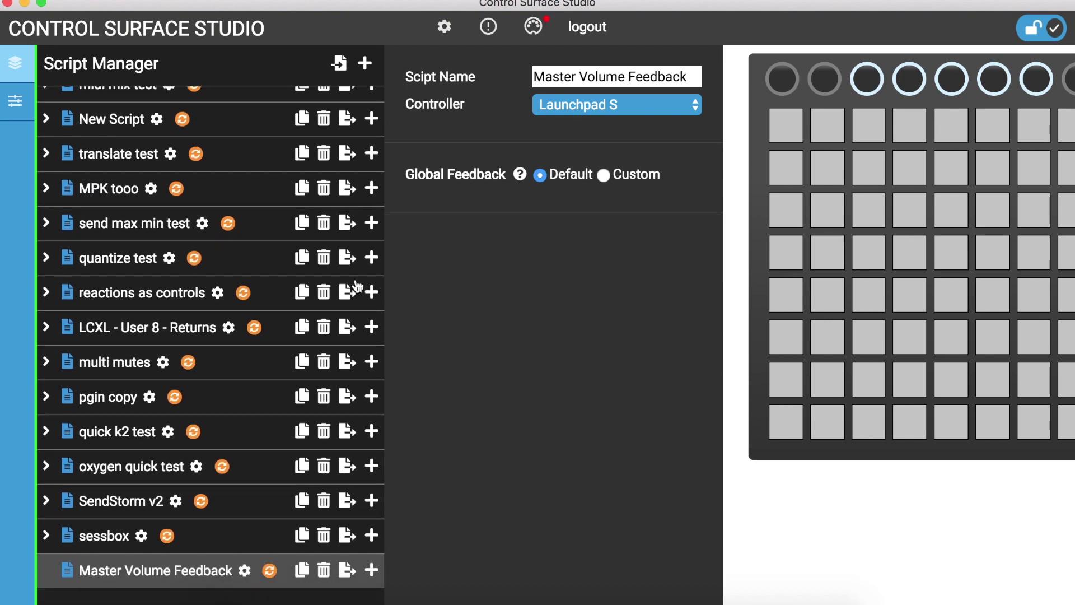
click(371, 570)
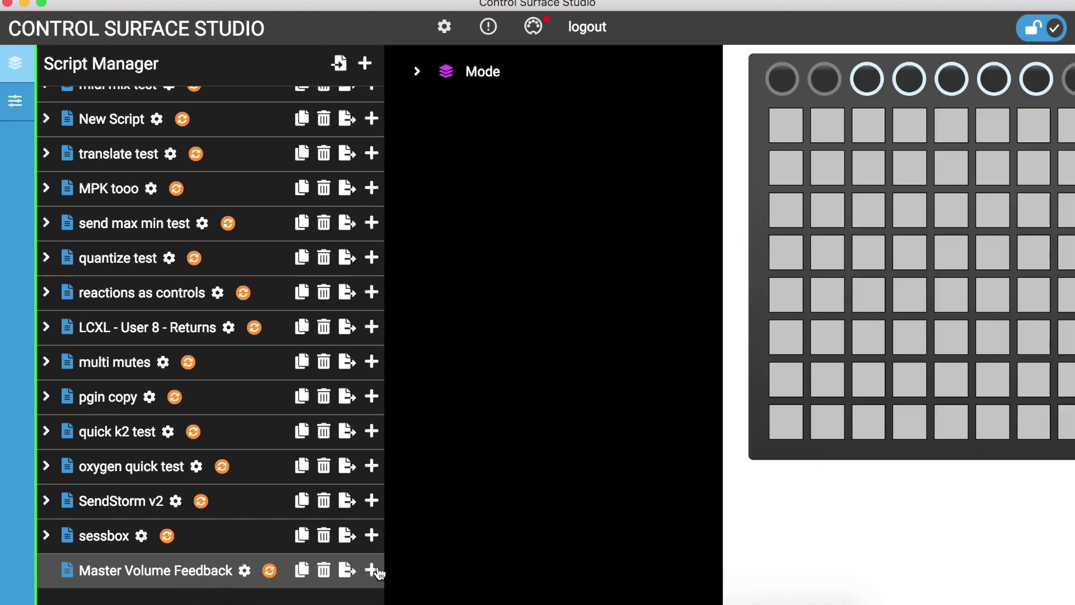
Add Mode 1 to the script and a Reactions group inside it
click(485, 73)
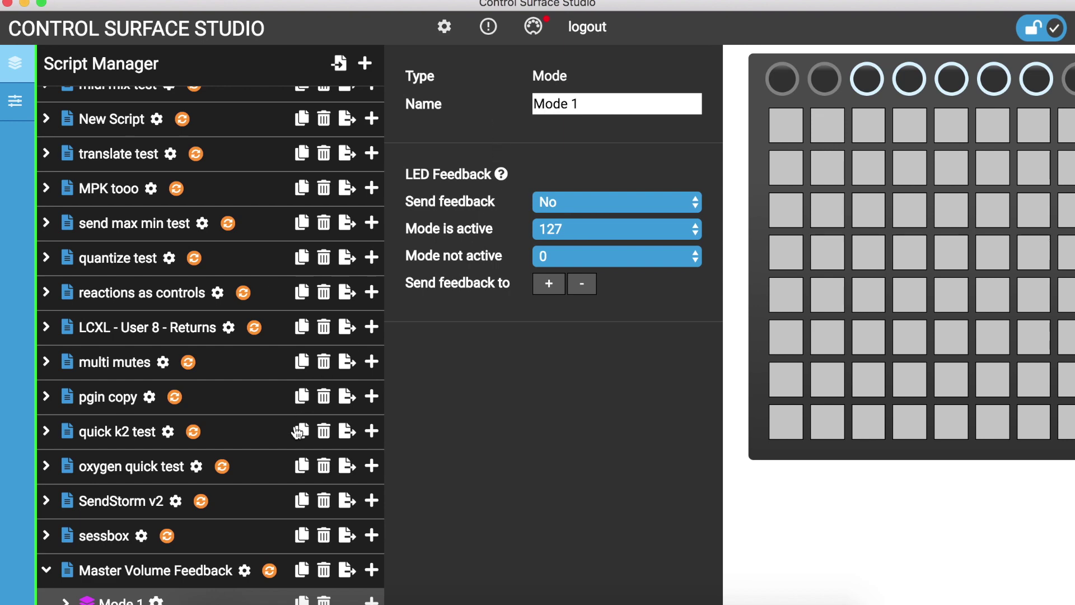
scroll(297, 434, down, 1)
click(371, 570)
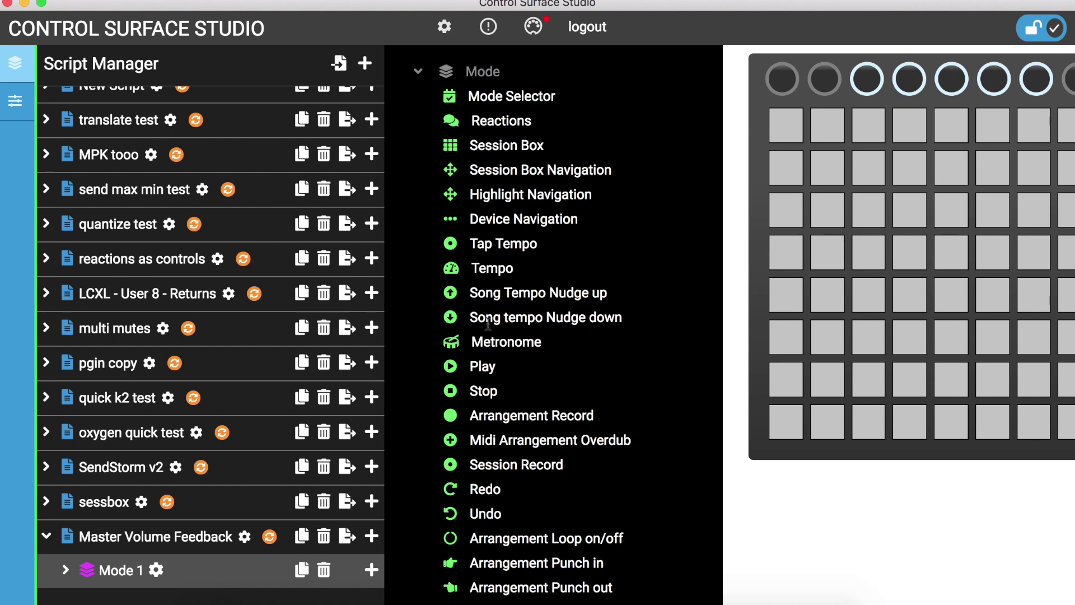
click(520, 125)
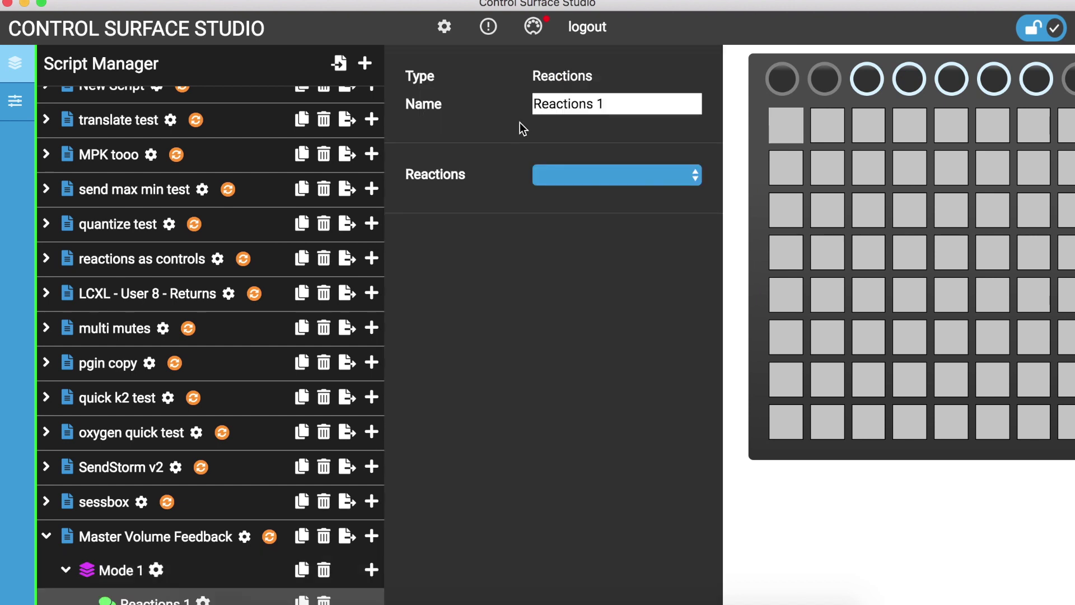
Rename the Reactions group 'Mstr Vol Feedback' and give it 1 reaction
drag(621, 103, 493, 104)
text(Mstr)
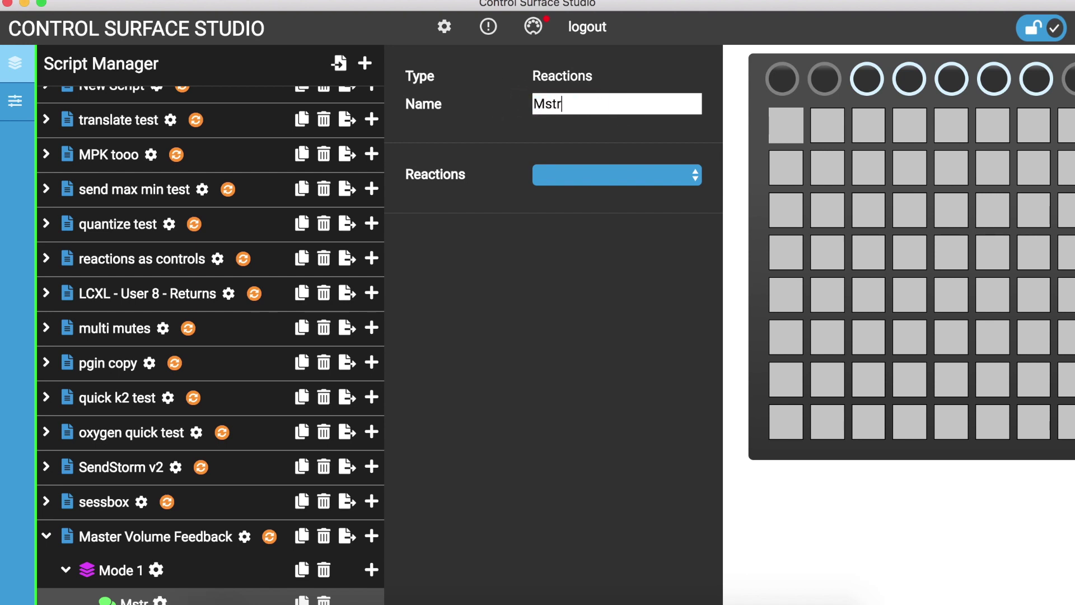
text( Vol Fee)
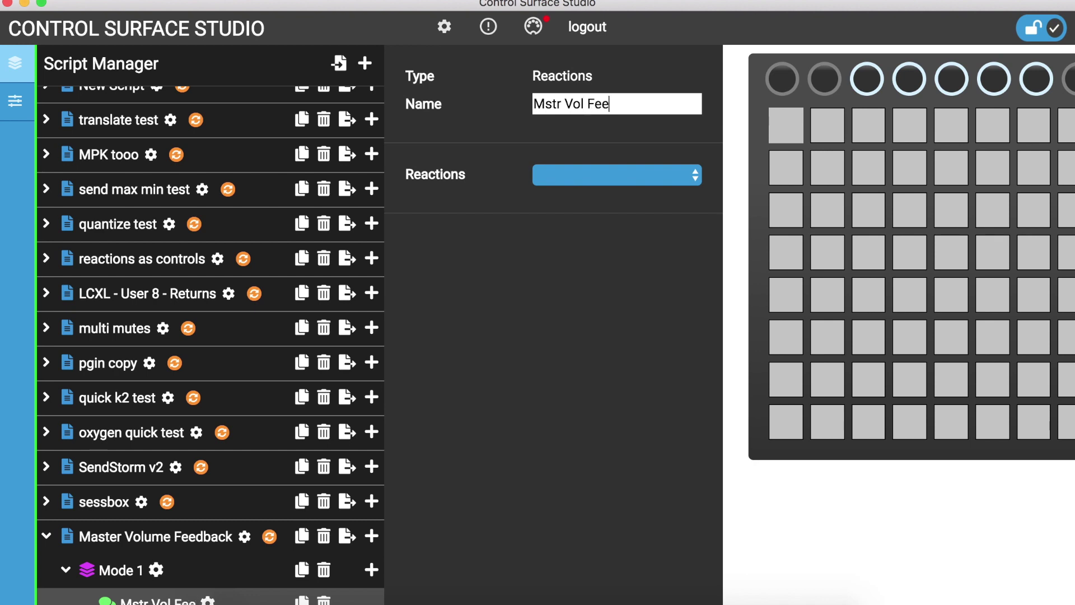
text(dback)
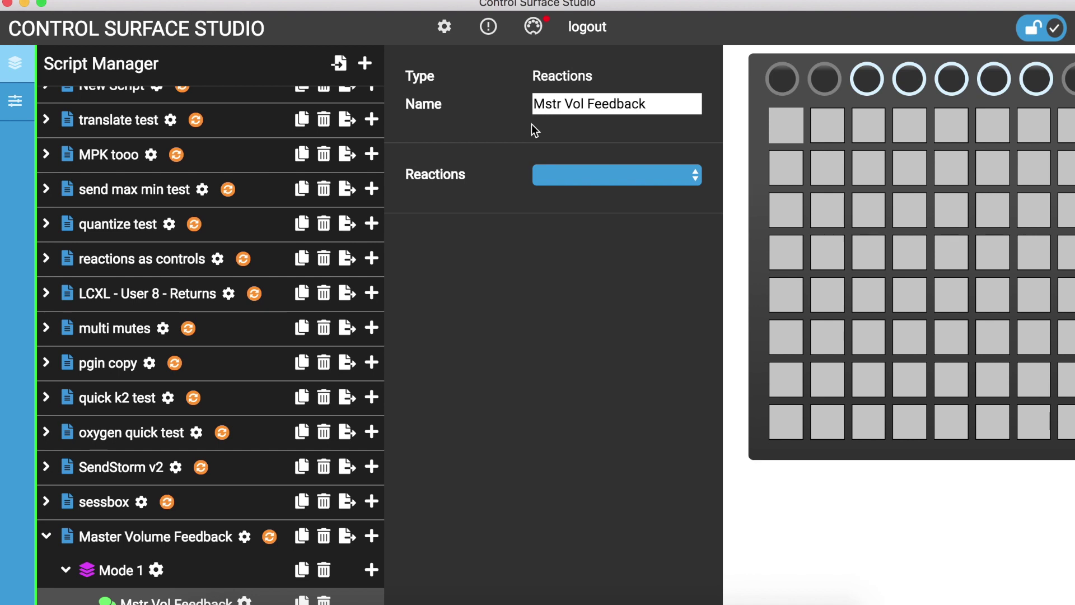
click(652, 175)
click(650, 175)
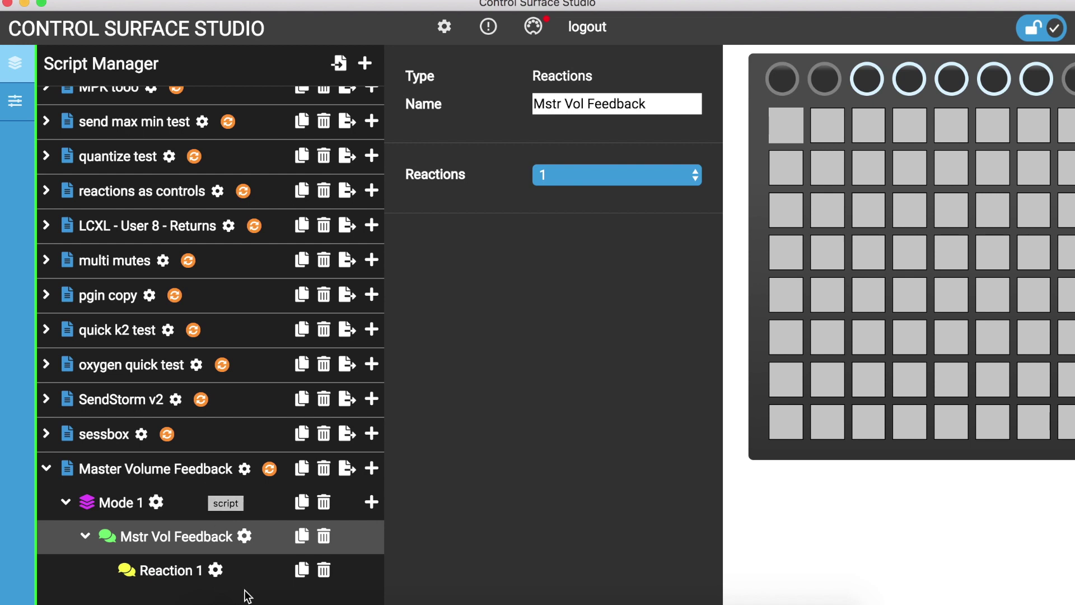
Rename Reaction 1 to 'Turn LED On'
click(217, 572)
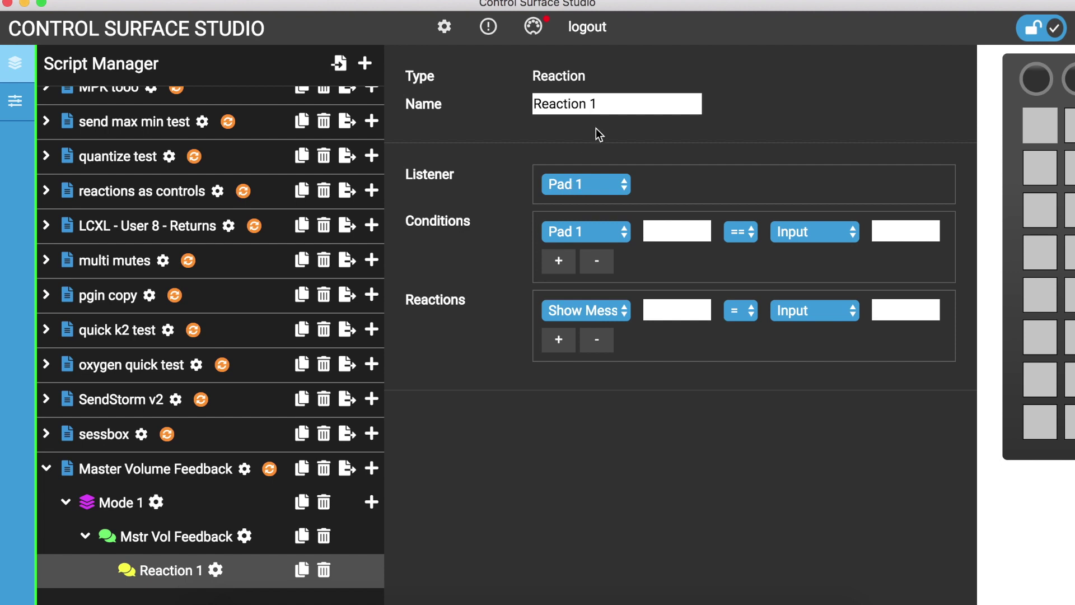
drag(619, 103, 455, 87)
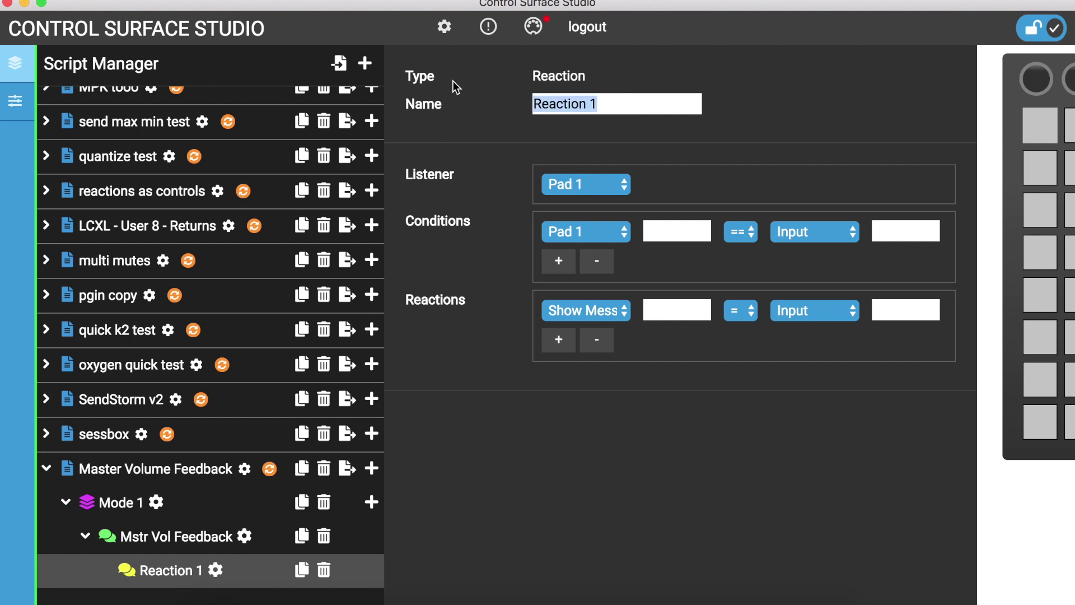
text(Turn L)
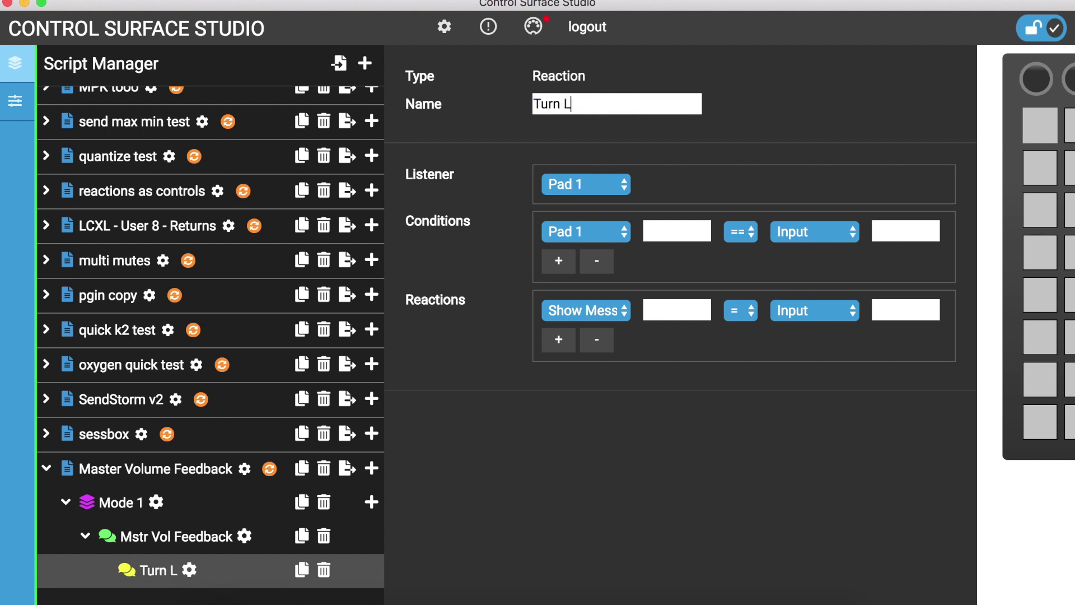
text(ED On)
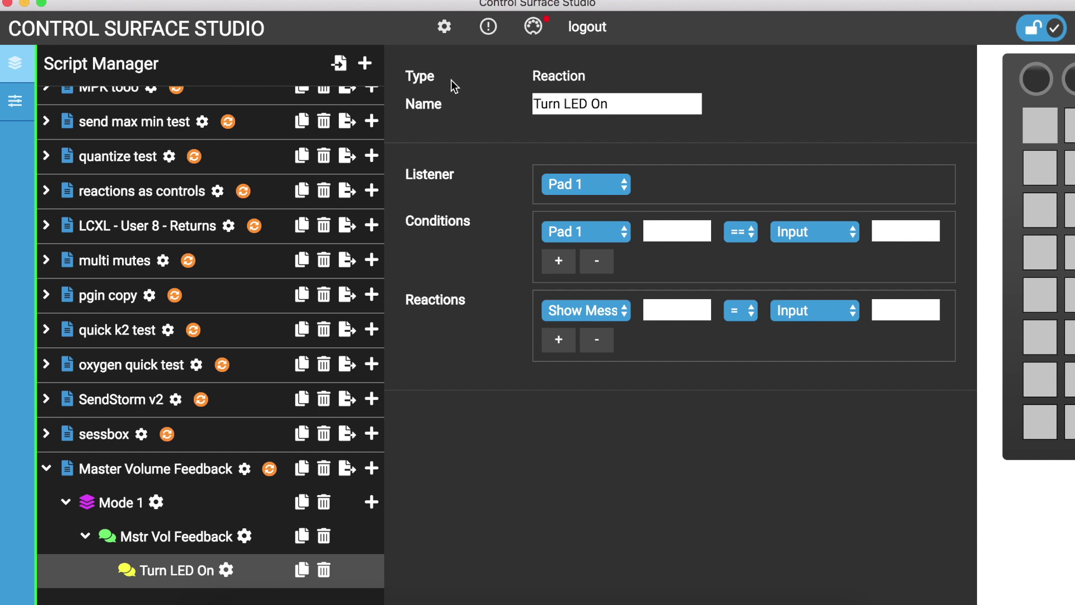
Set the reaction's listener to Track Volume and delete its Pad 1 condition
click(627, 187)
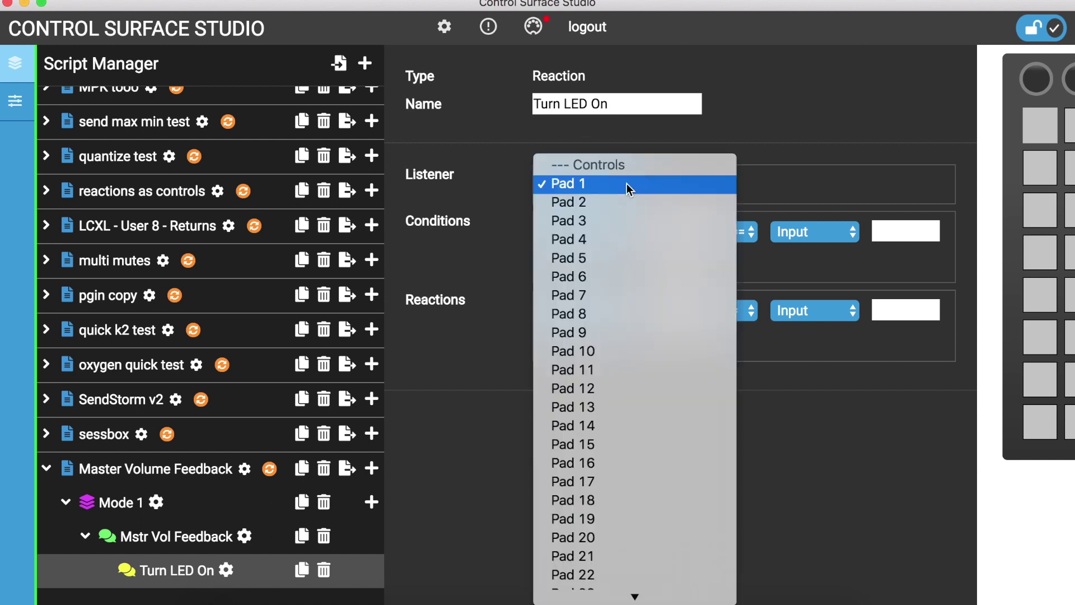
scroll(612, 280, down, 20)
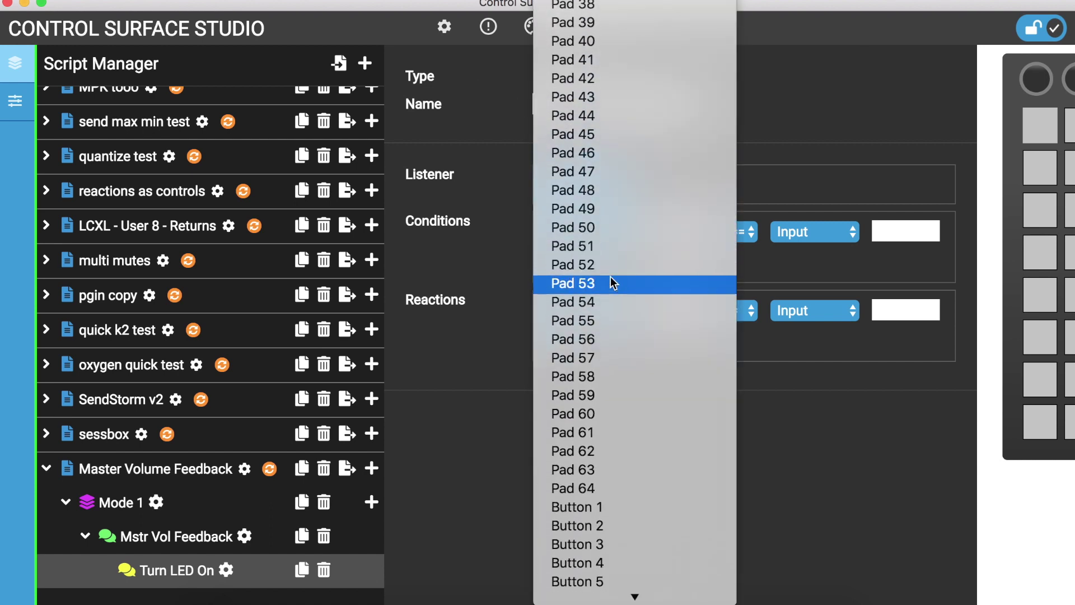
scroll(611, 283, down, 2)
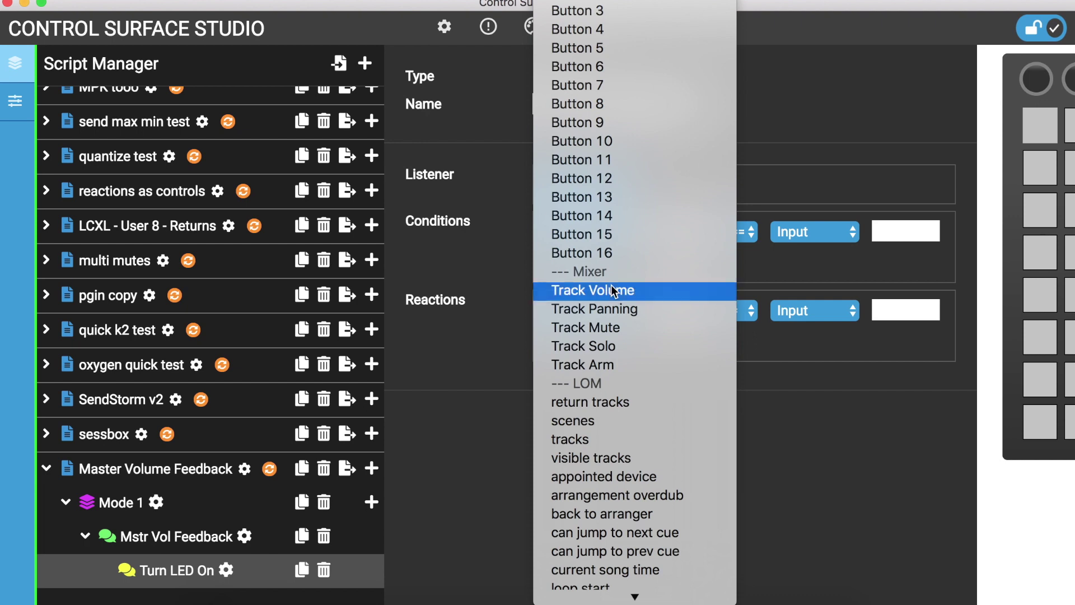
click(615, 290)
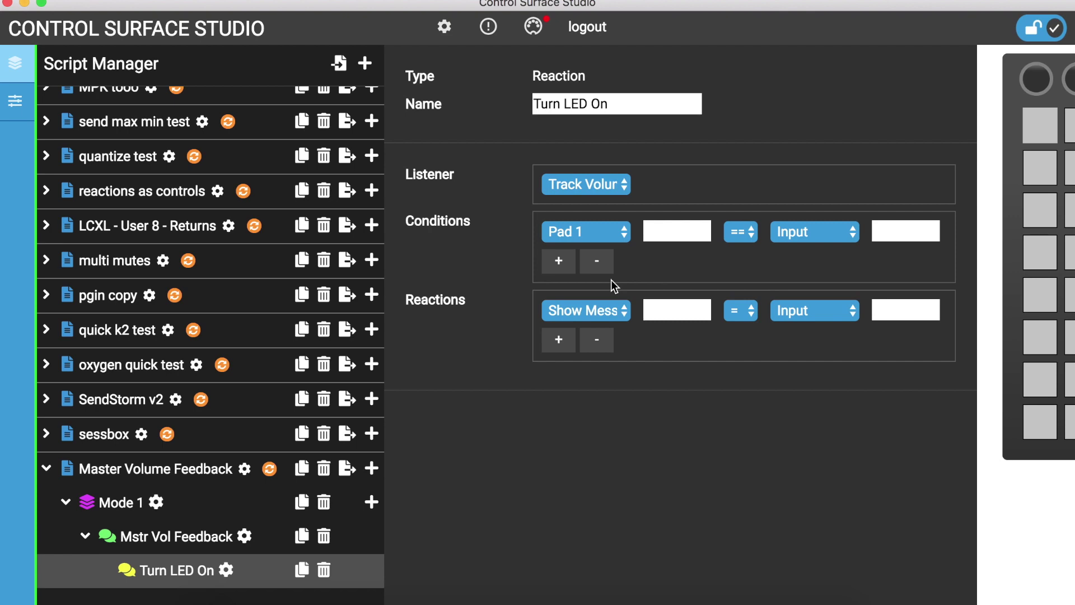
click(597, 260)
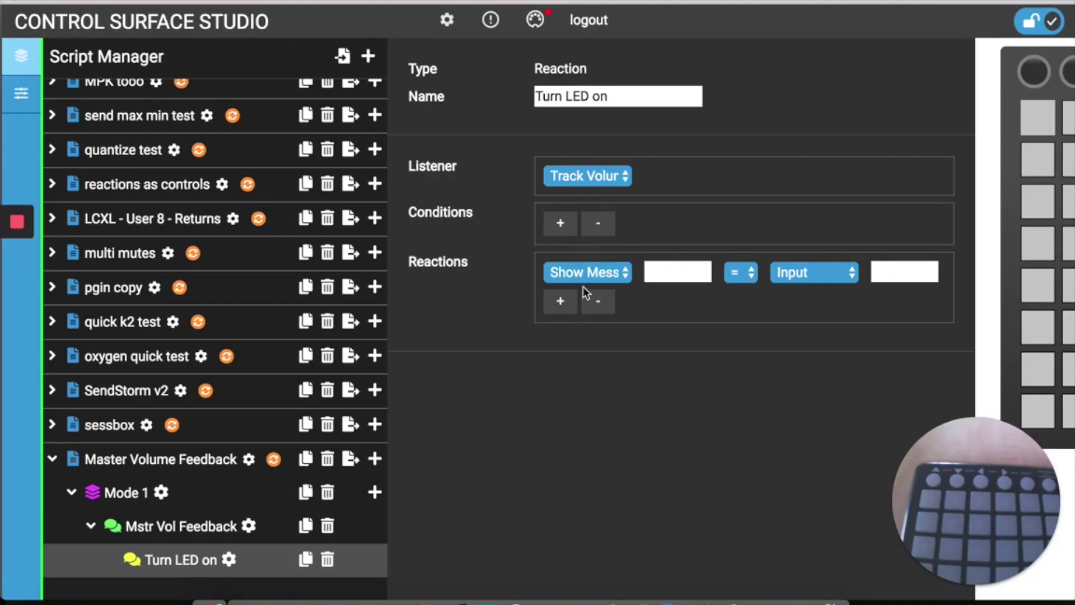
Change the Turn LED on reaction's action to Log Message
click(618, 274)
click(620, 289)
click(751, 272)
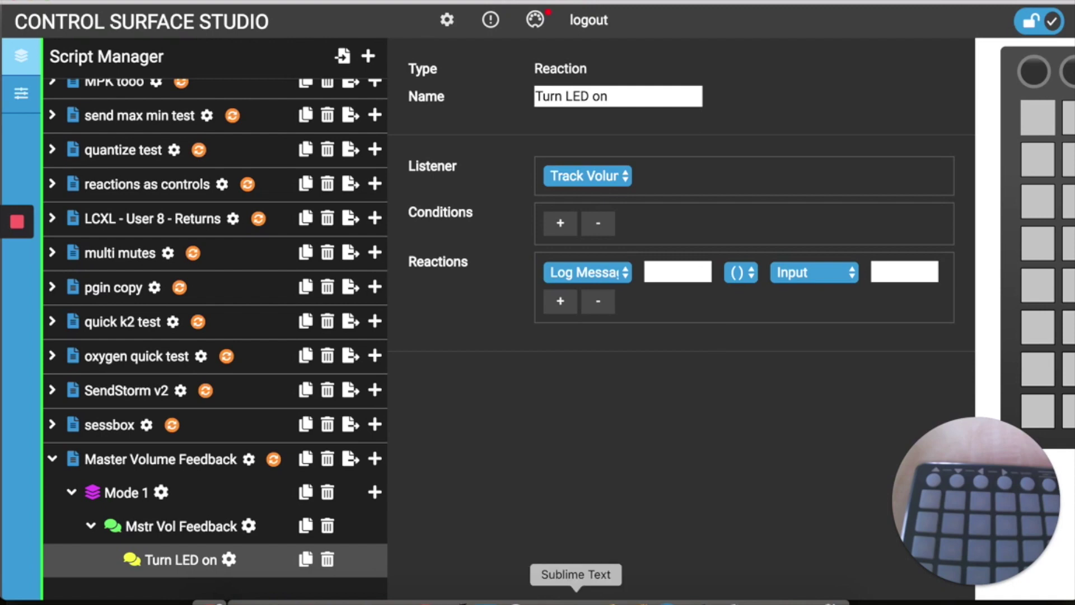
Copy the master volume expression from Sublime Text and paste it into the Log Message input
click(575, 601)
click(367, 199)
drag(395, 194, 55, 194)
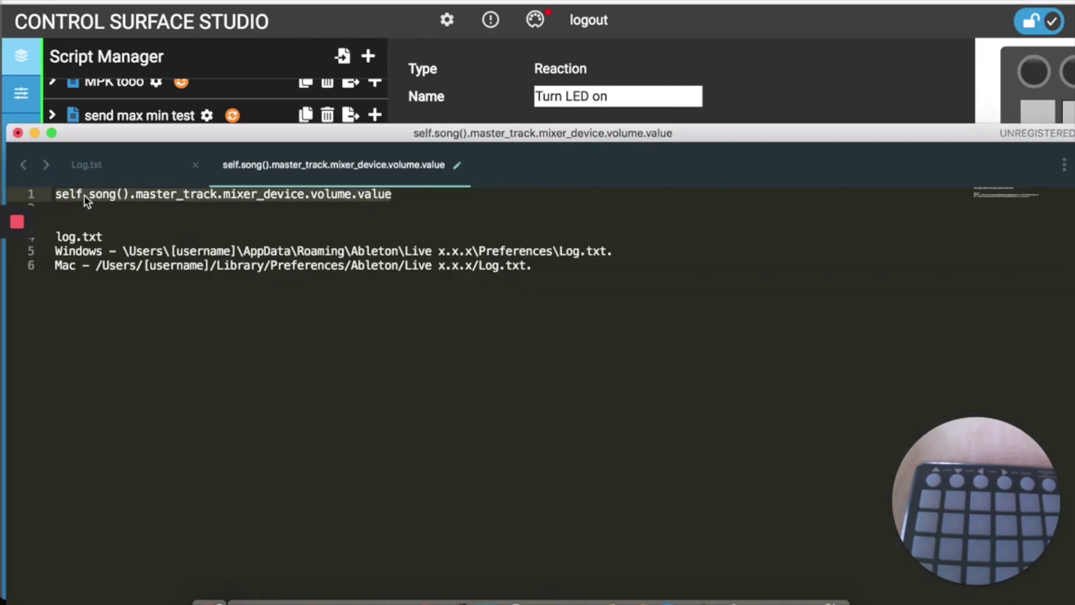
right_click(83, 195)
click(125, 271)
click(638, 9)
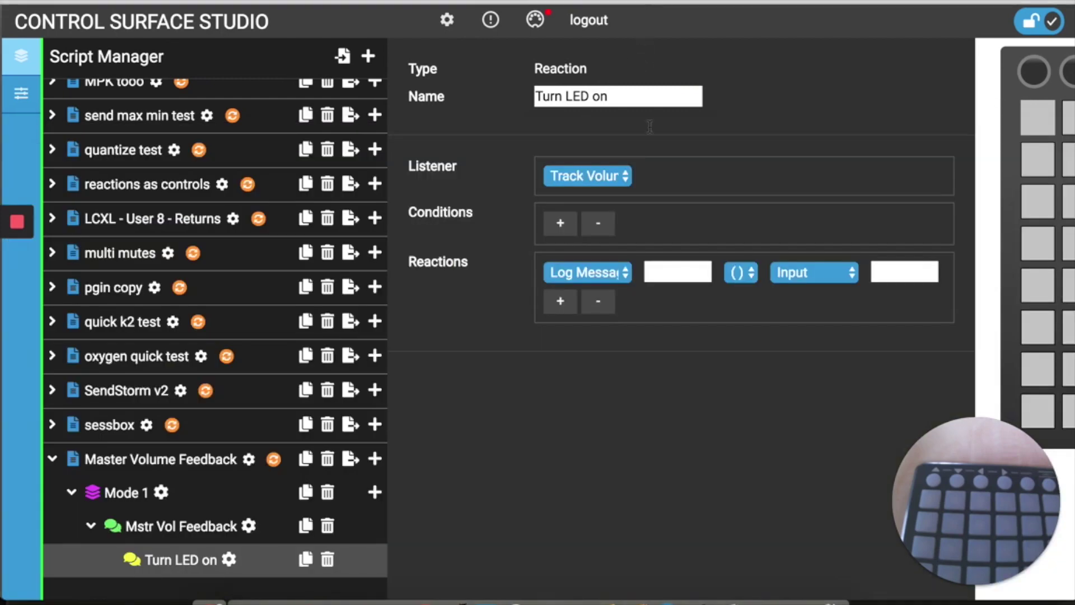
click(898, 272)
key(ctrl+v)
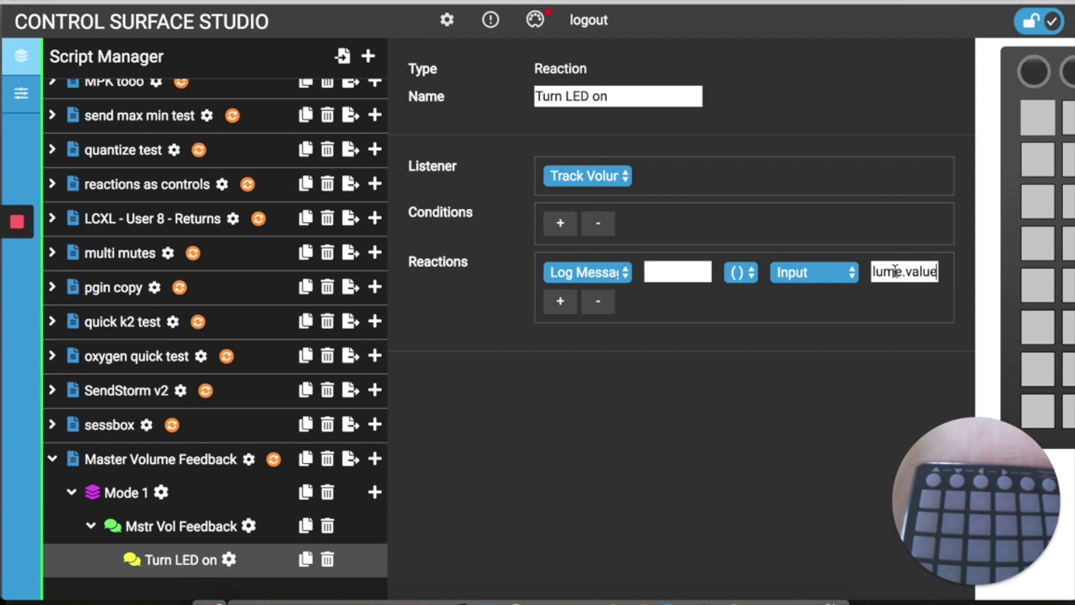
Collapse Mode 1 and install the Master Volume Feedback script
click(287, 493)
click(271, 494)
click(275, 531)
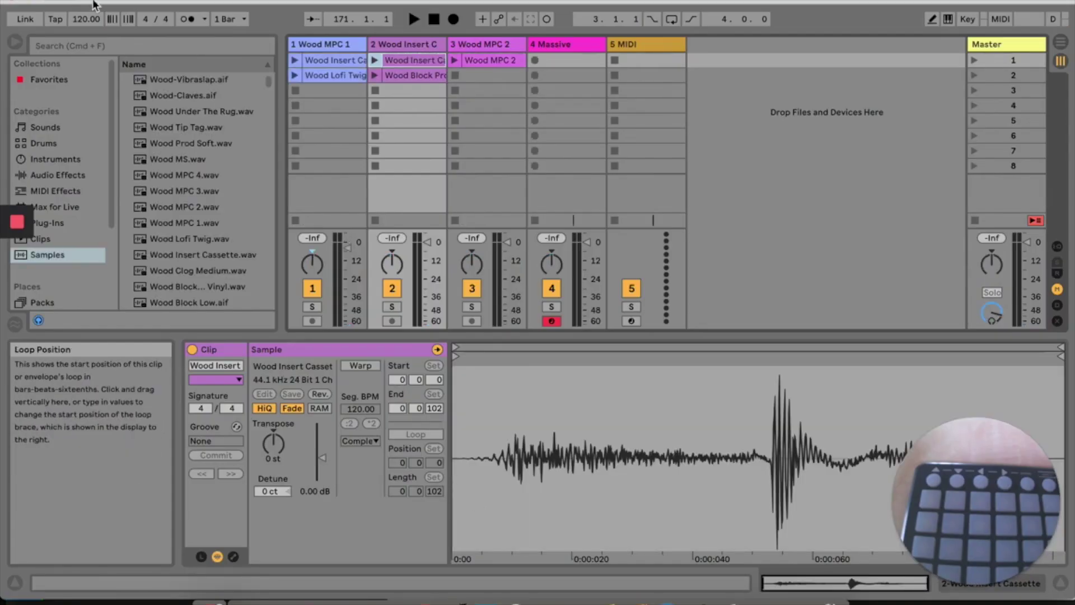
Open Live's Preferences and keep Launchpad S as the row-1 input port
click(56, 2)
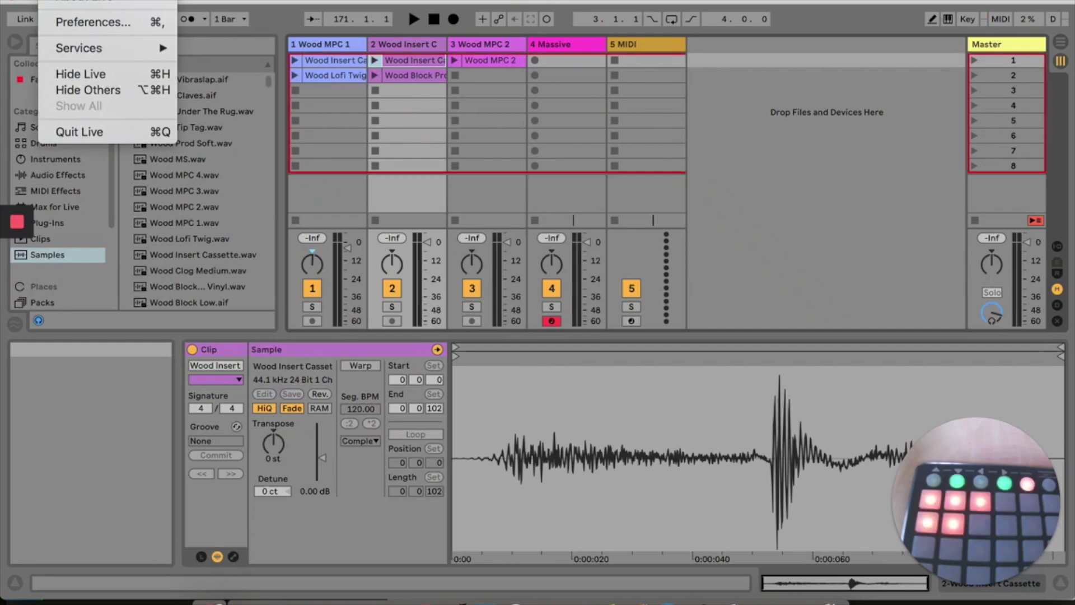
click(75, 21)
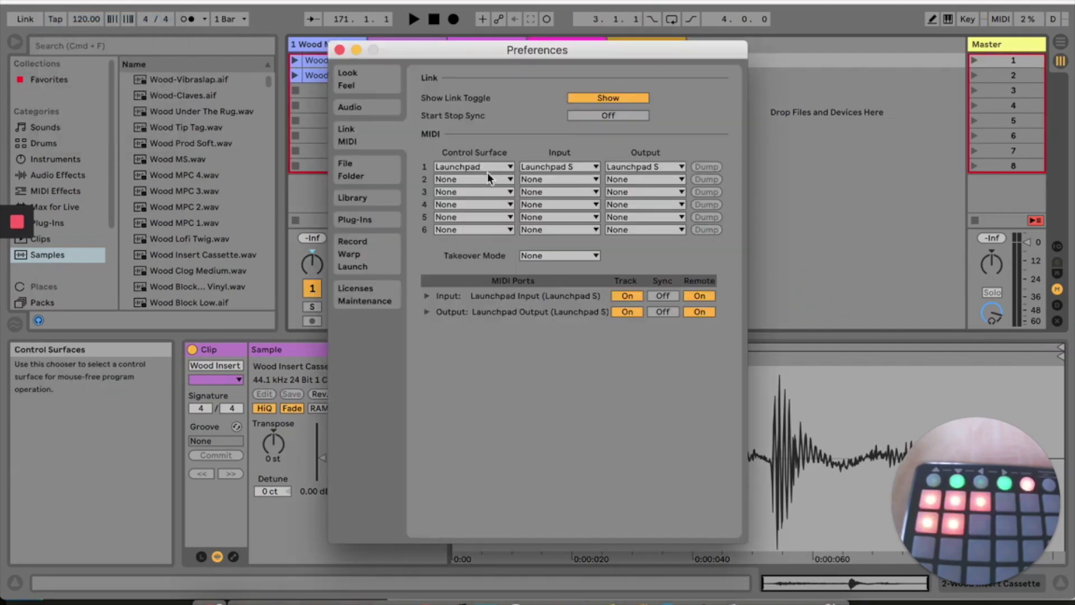
click(542, 166)
click(545, 183)
click(550, 169)
click(552, 192)
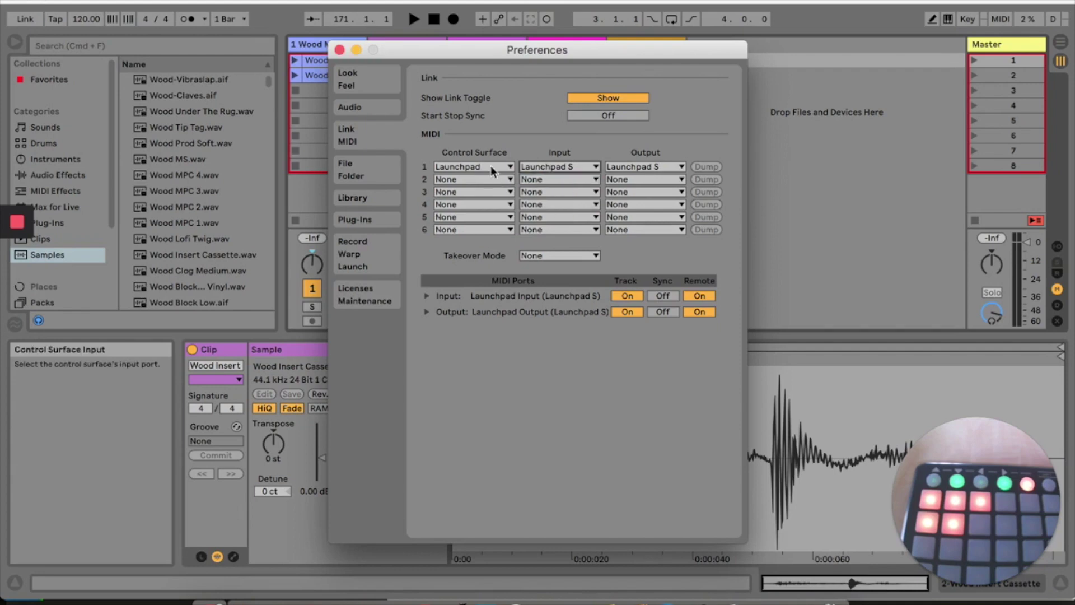
Set Control Surface 1 to css master volume feedback and close Preferences
click(493, 170)
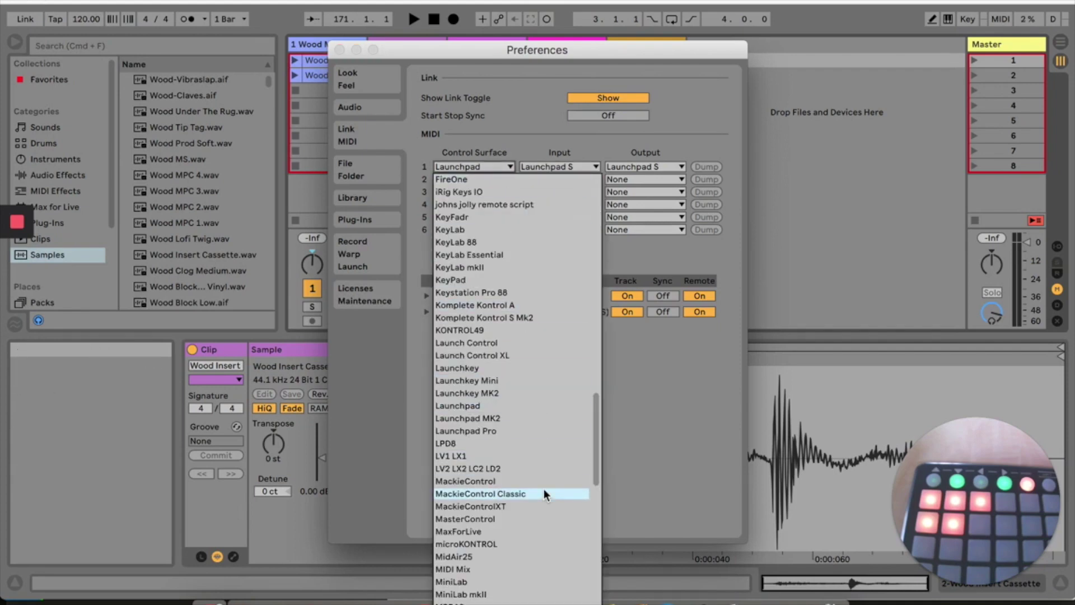
drag(596, 442, 592, 346)
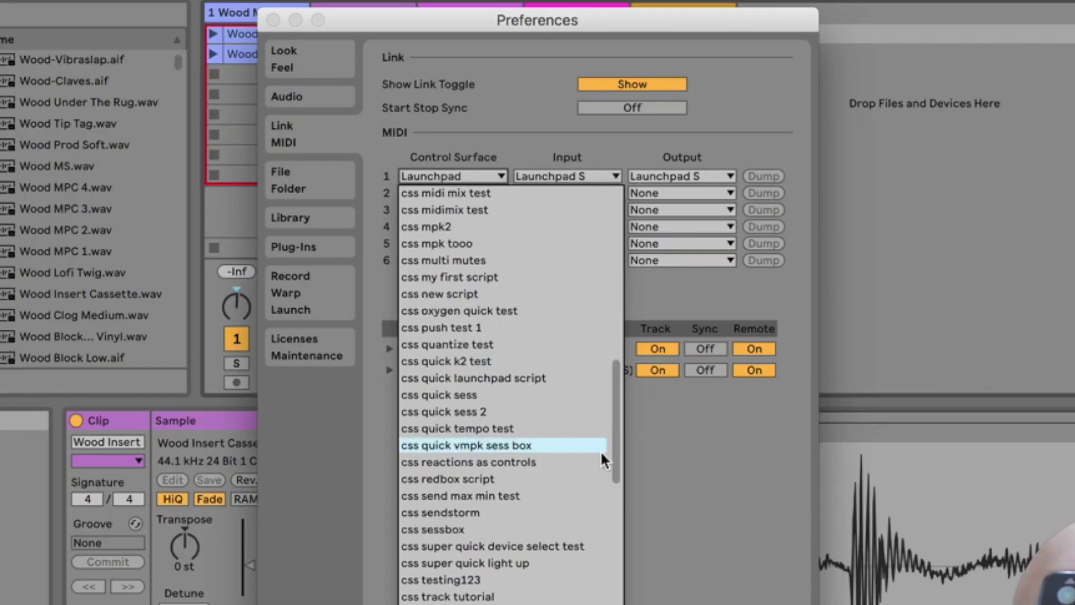
drag(612, 454, 613, 424)
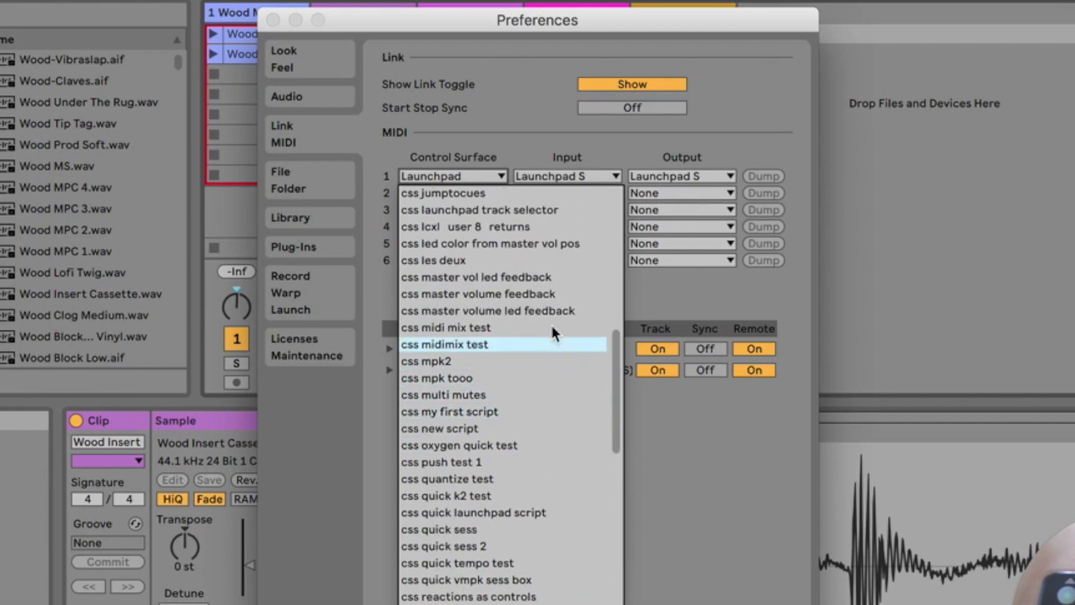
click(538, 293)
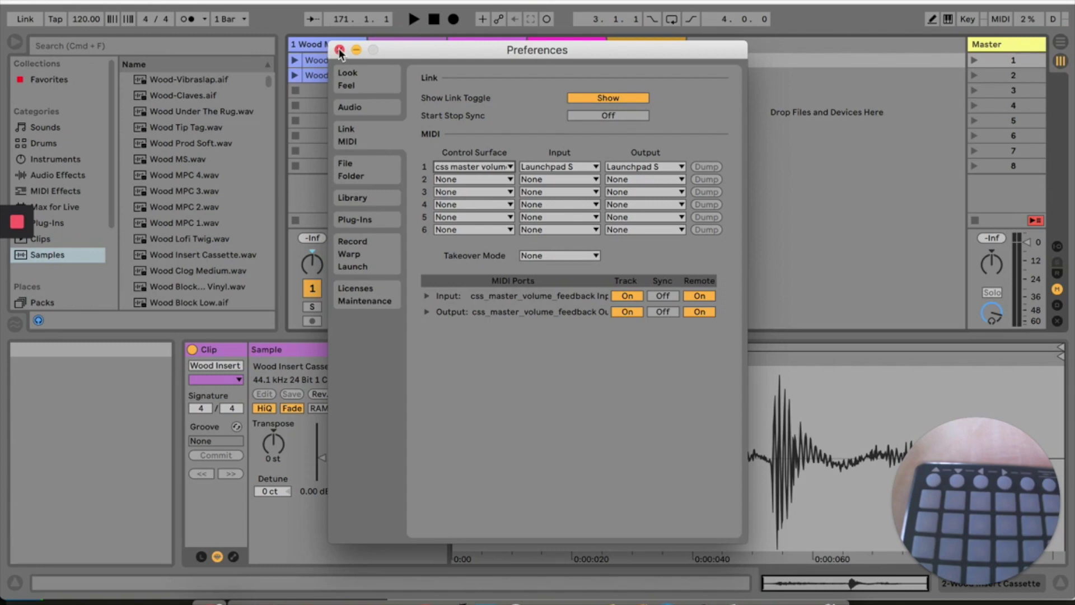
click(339, 50)
Delete all existing contents of Log.txt in Sublime Text
click(576, 596)
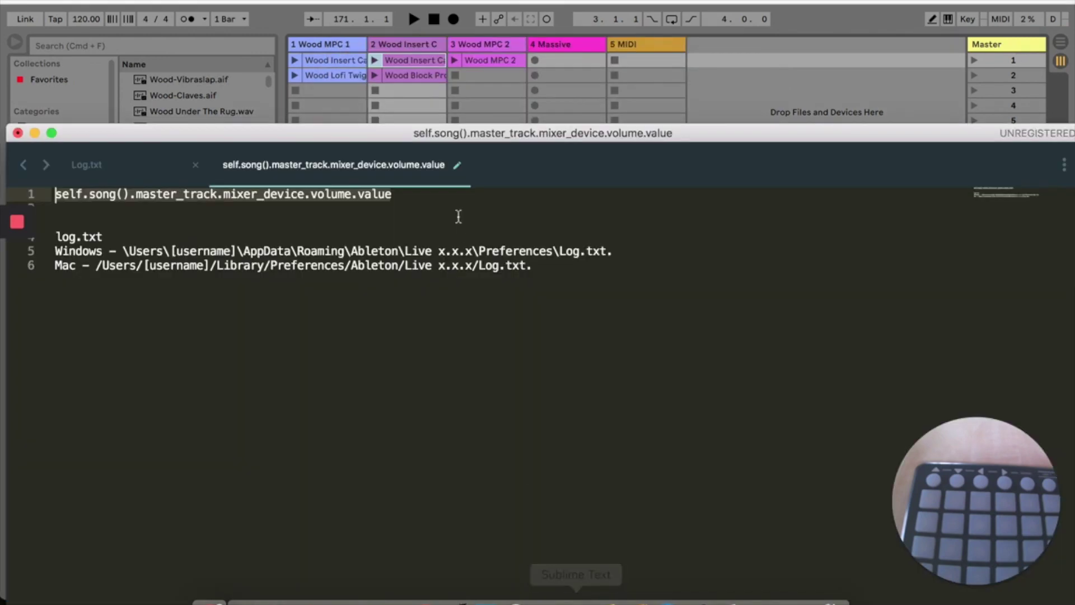
click(158, 168)
click(177, 266)
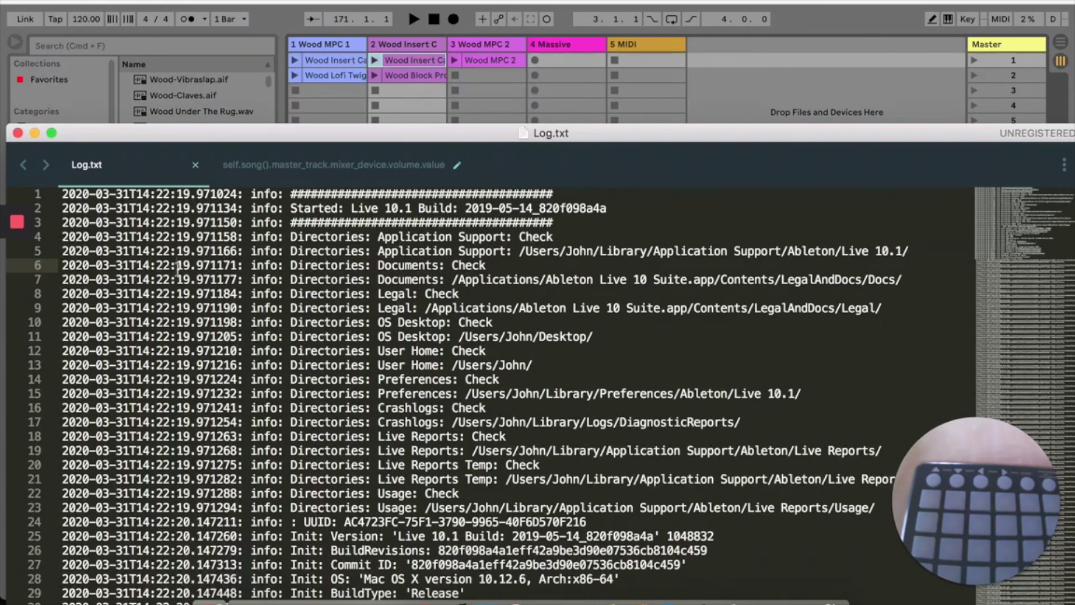
key(cmd+a)
key(BackSpace)
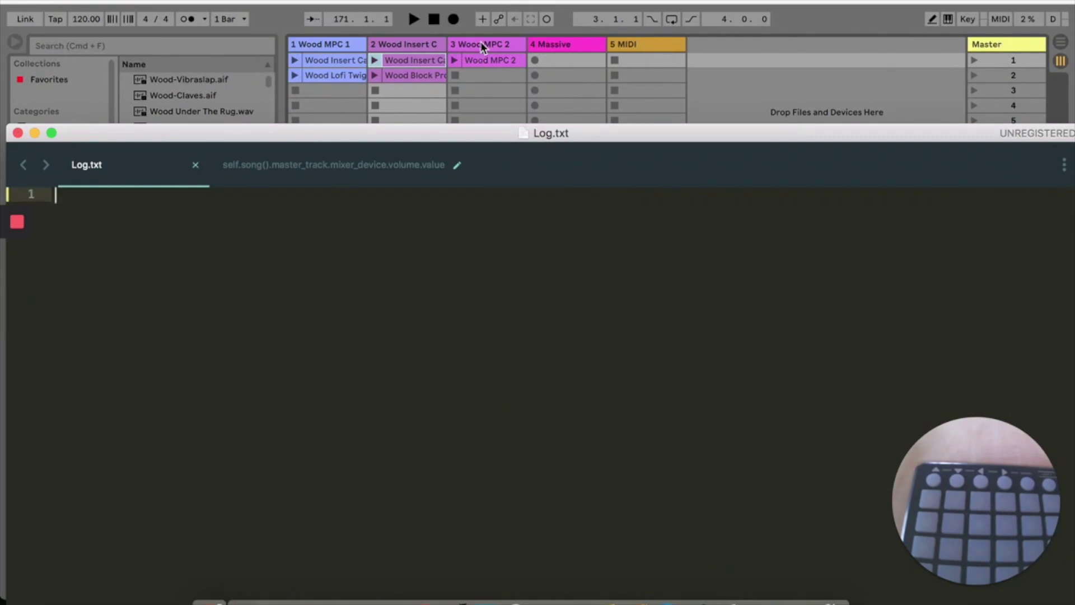
Move Live's Master fader and review logged volume values climbing to 0.837456643581
click(482, 48)
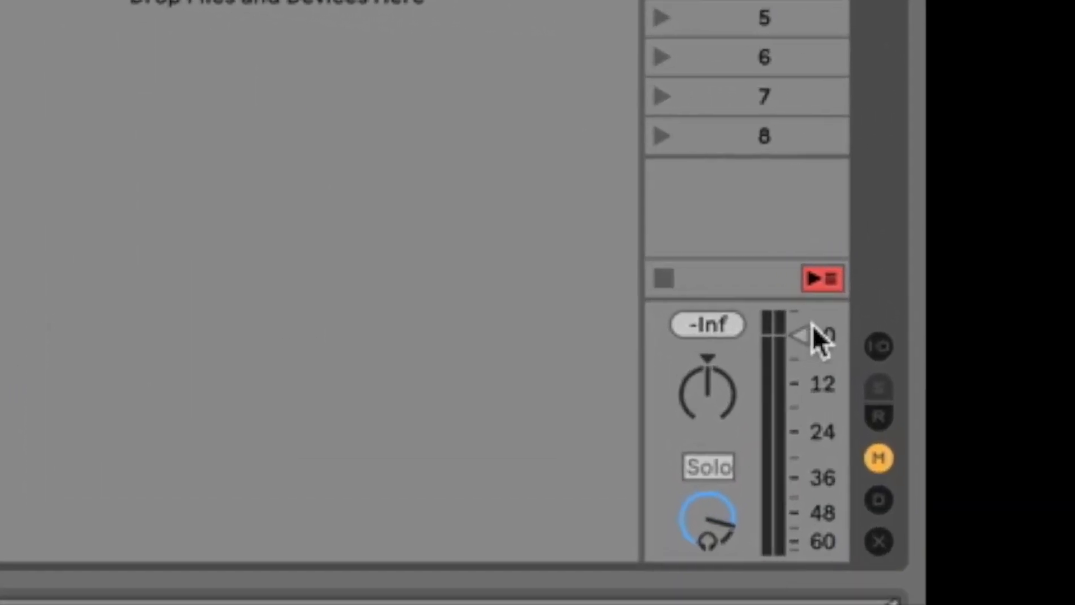
drag(812, 325, 787, 394)
key(cmd+Tab)
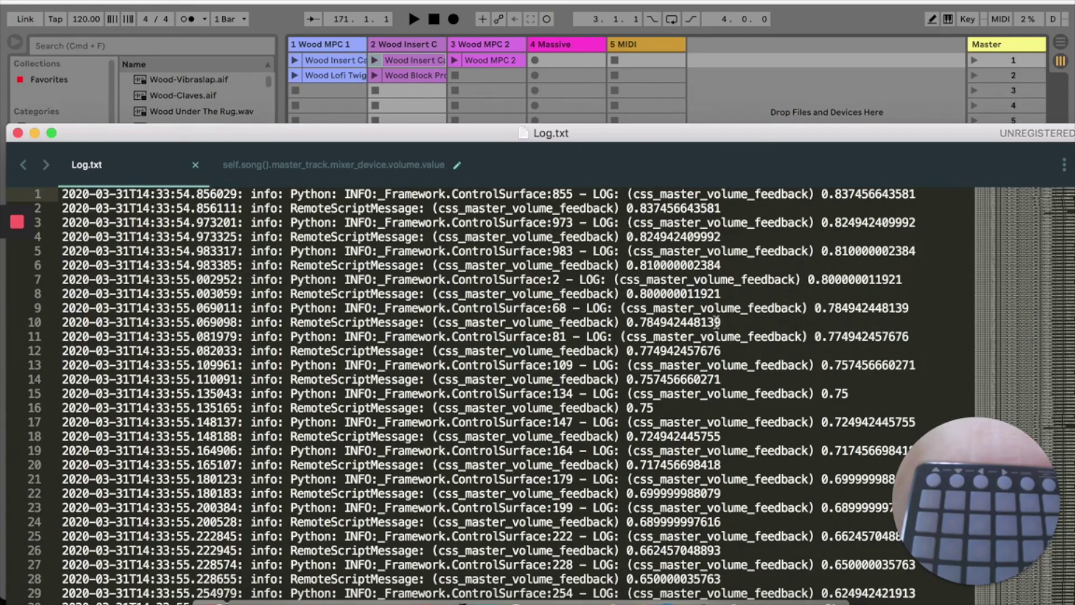
click(627, 322)
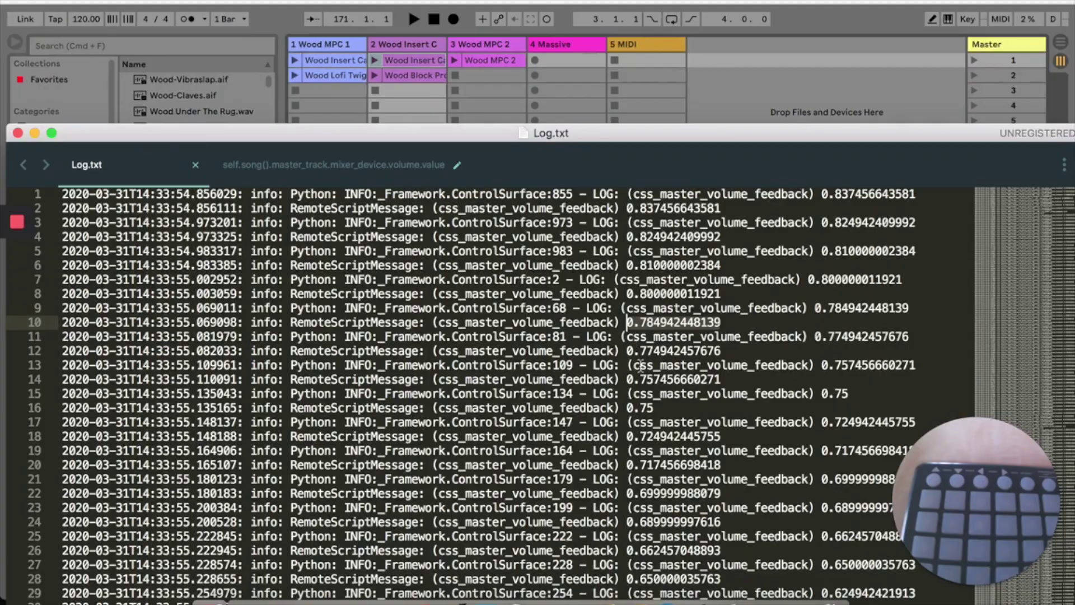
scroll(639, 357, down, 20)
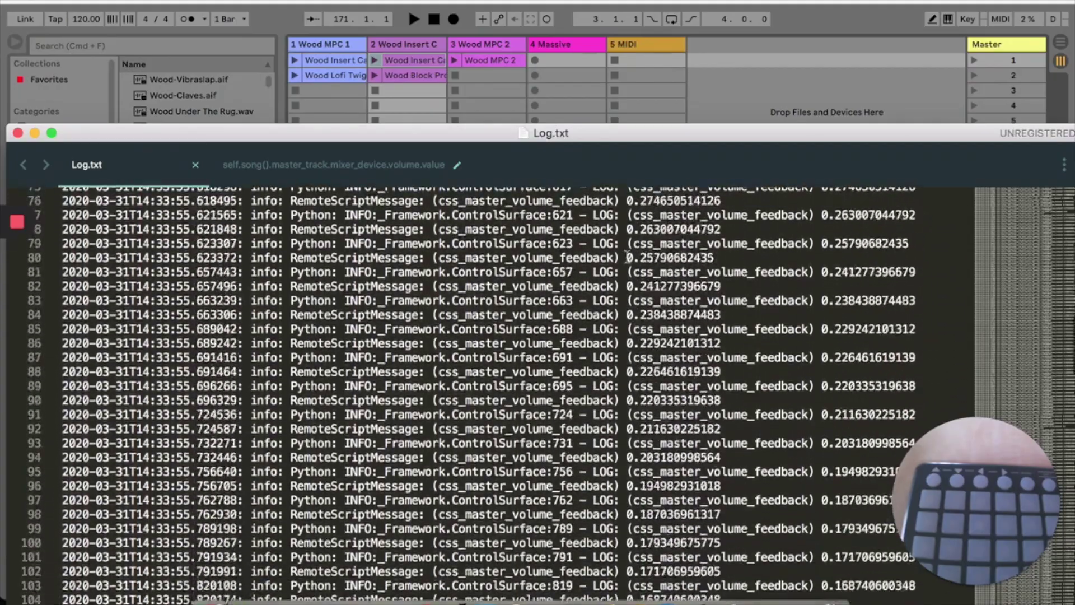
drag(610, 138, 610, 19)
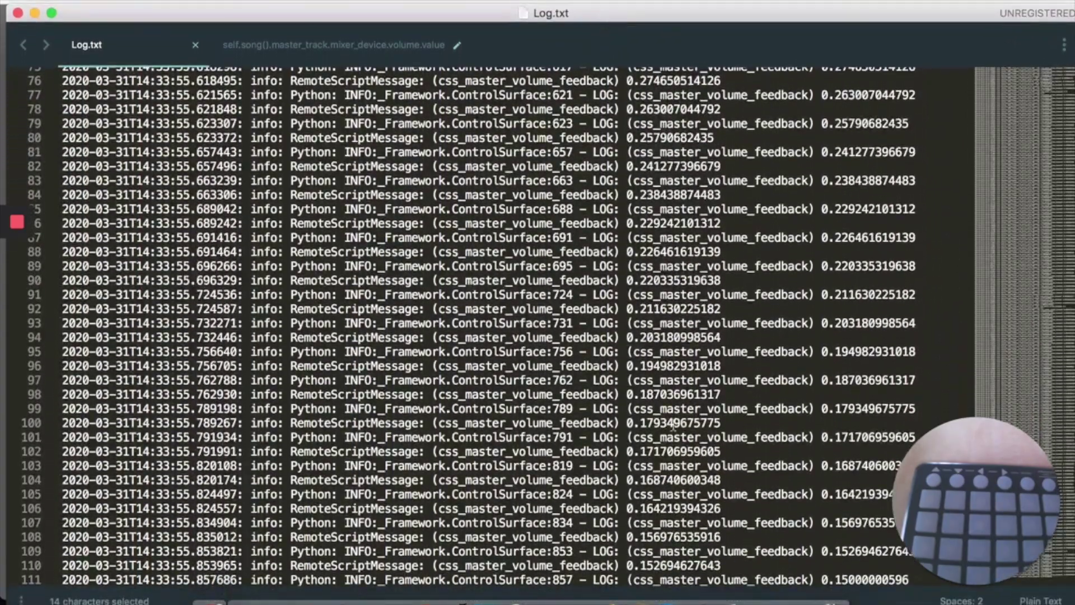
scroll(674, 420, down, 9)
scroll(674, 420, down, 20)
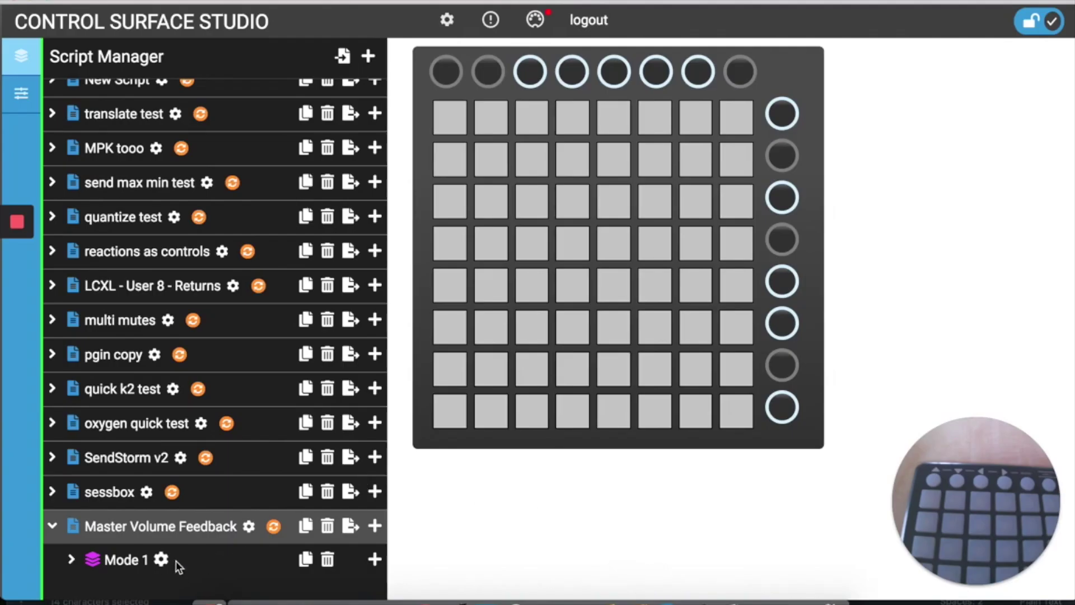
Expand Mode 1 and Mstr Vol Feedback to show the Turn LED on reaction's settings
click(160, 559)
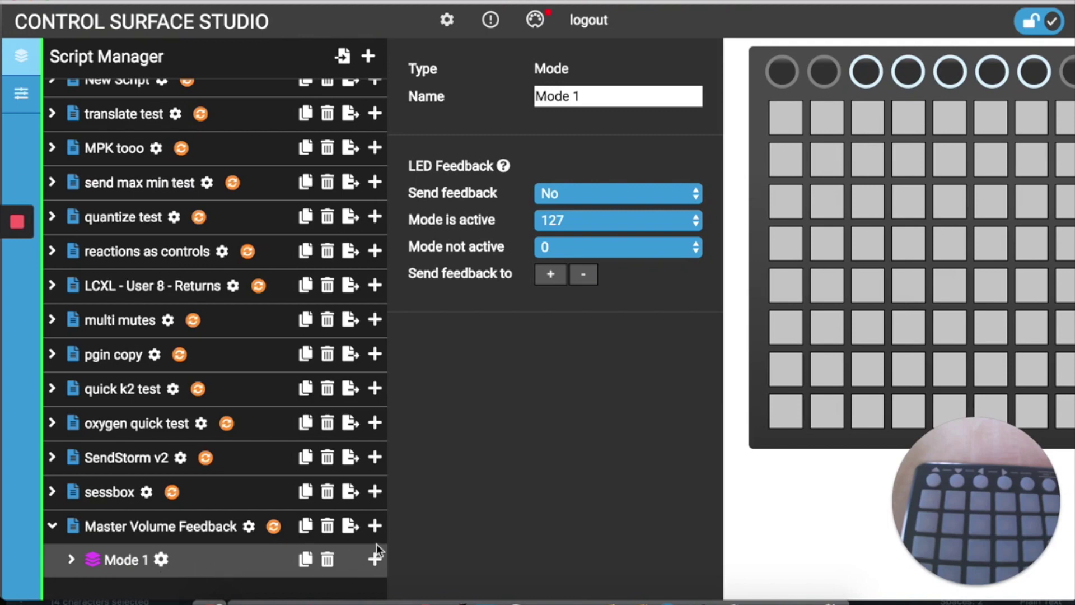
click(71, 559)
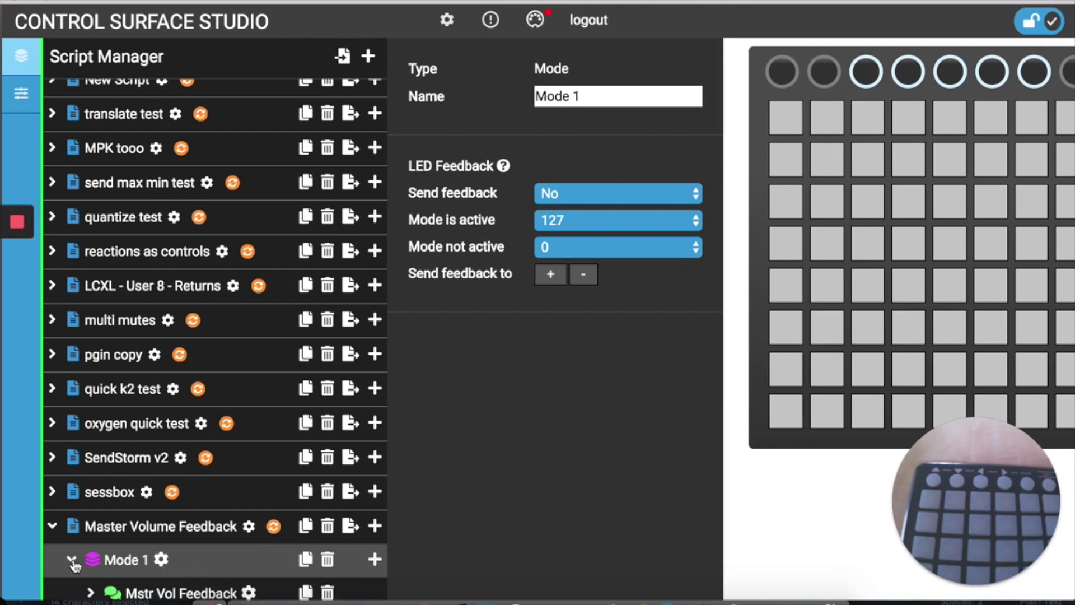
click(90, 560)
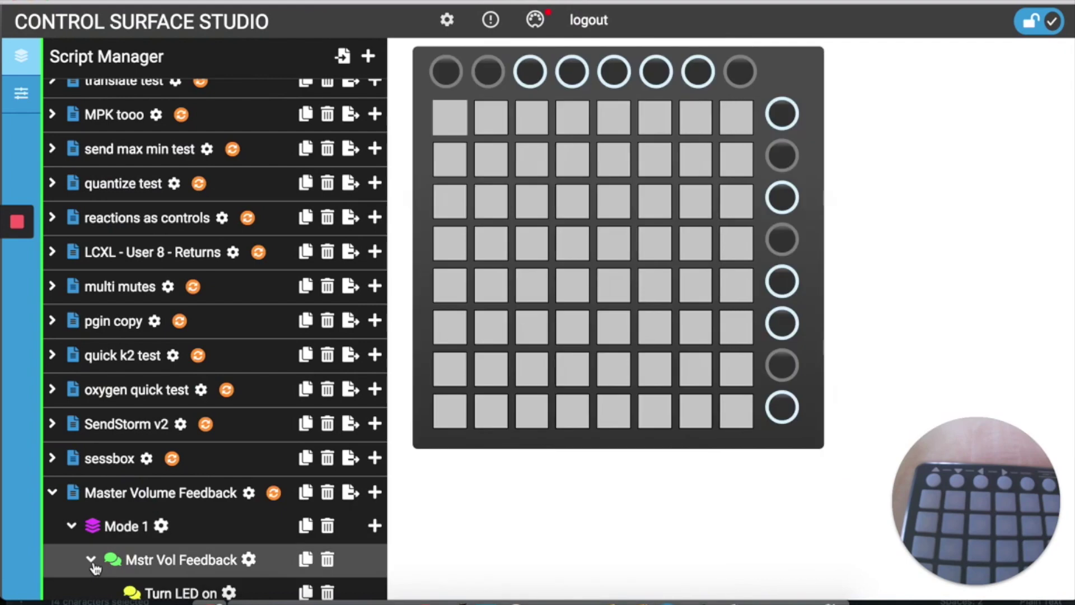
click(229, 593)
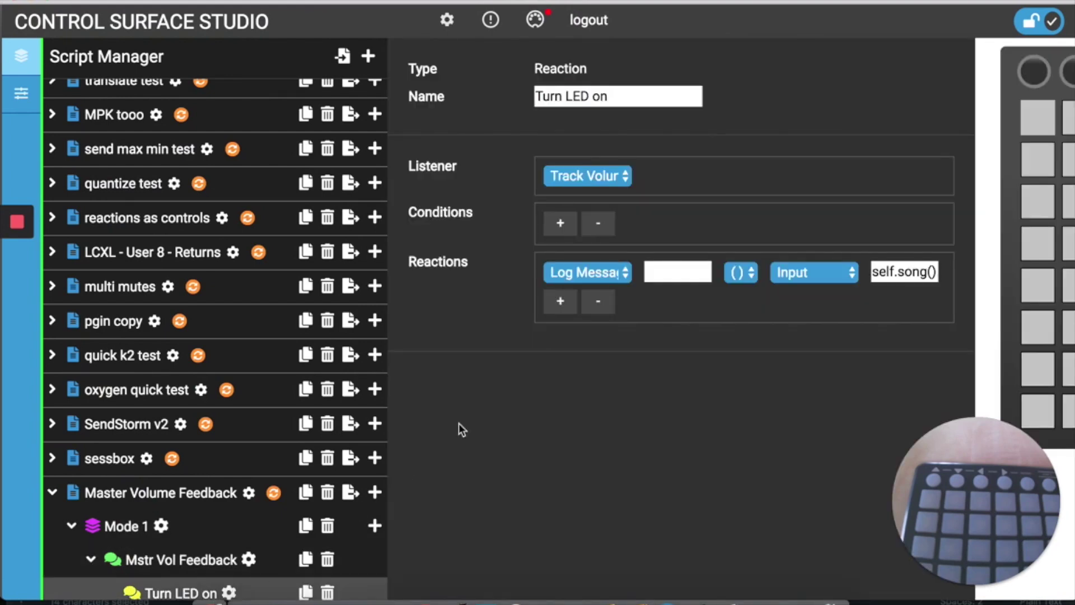
Add a master track condition to the Turn LED on reaction
click(560, 224)
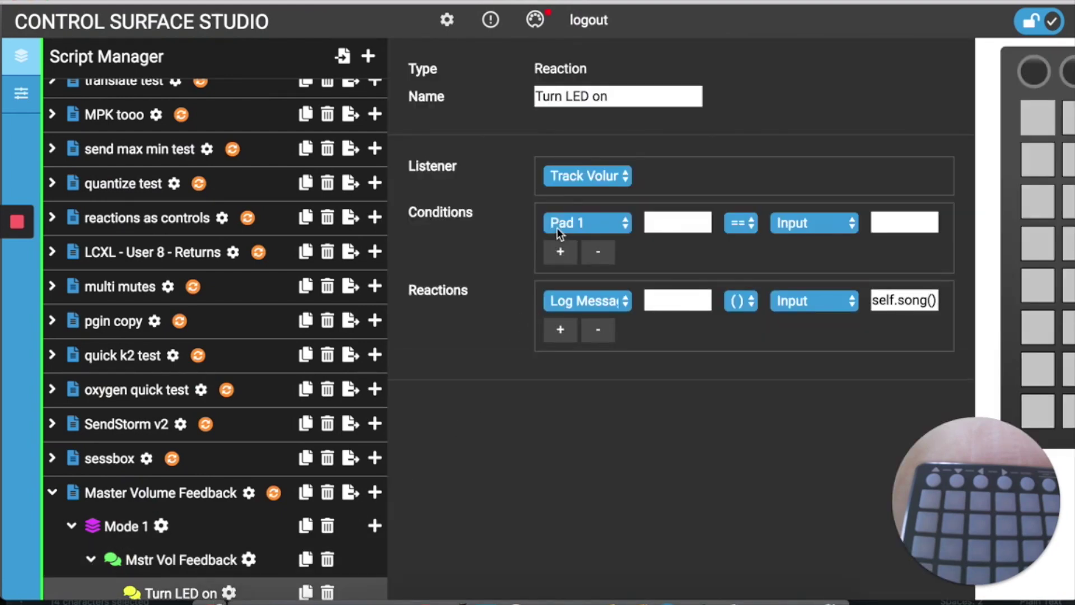
click(610, 222)
scroll(622, 466, down, 20)
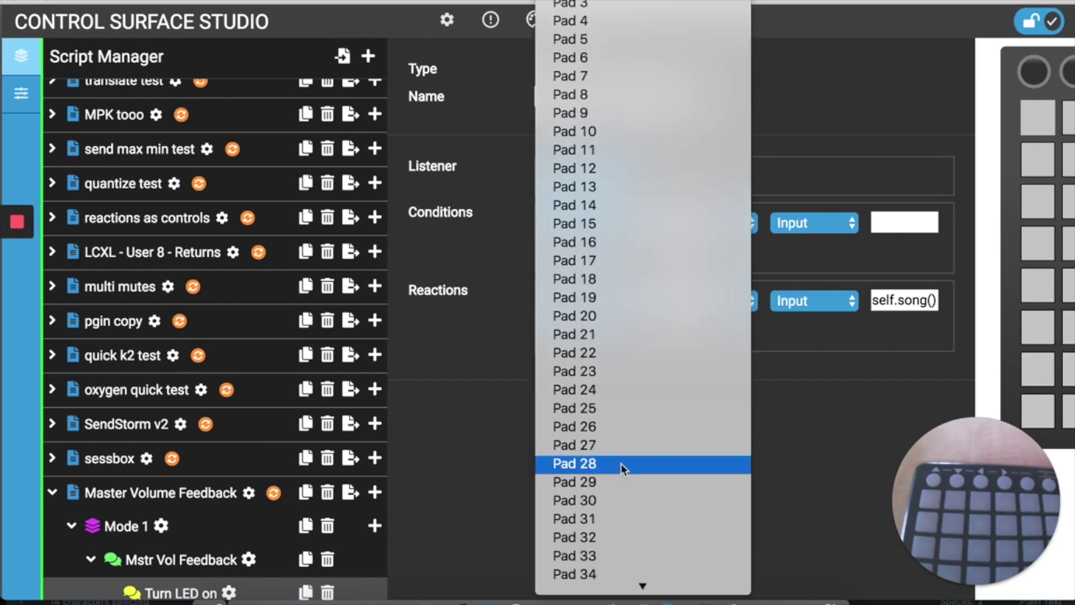
scroll(621, 469, down, 3)
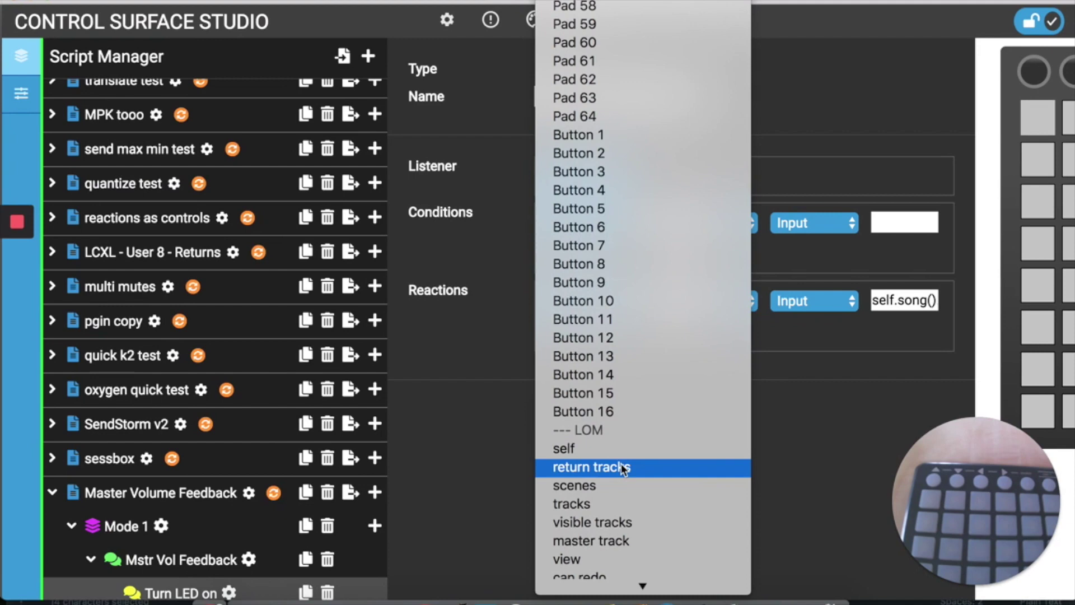
key(Escape)
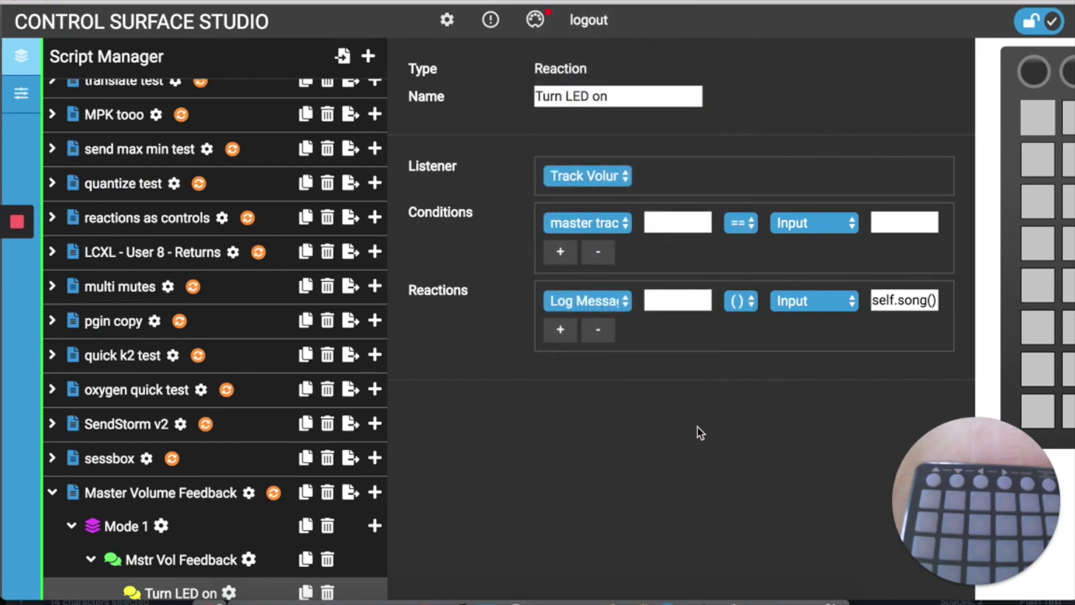
click(587, 597)
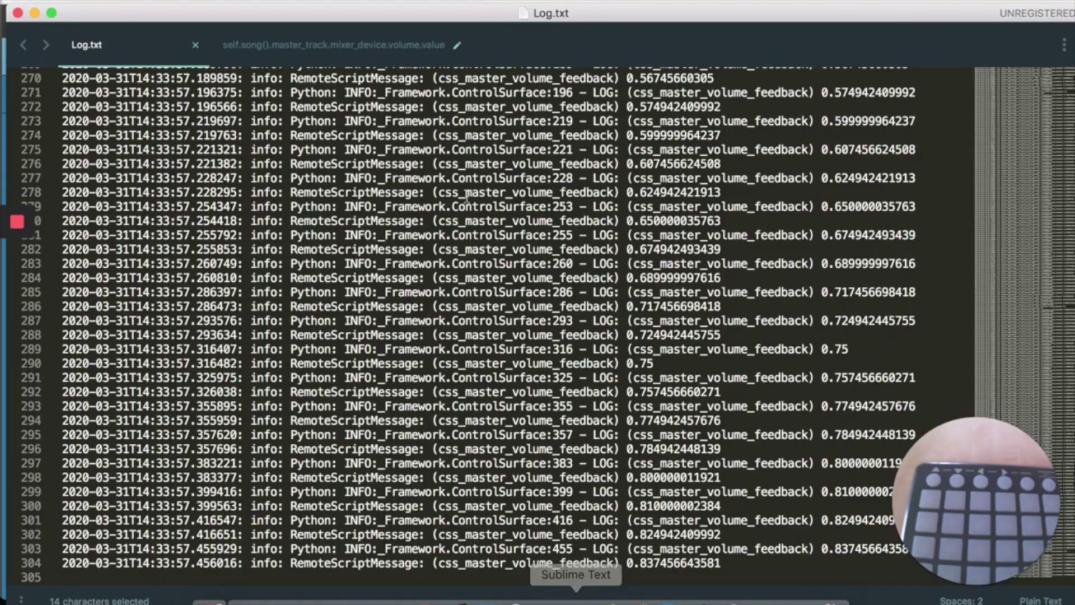
Copy .mixer_device.volume.value from line 1 of the saved expression in Sublime Text
click(301, 49)
click(286, 100)
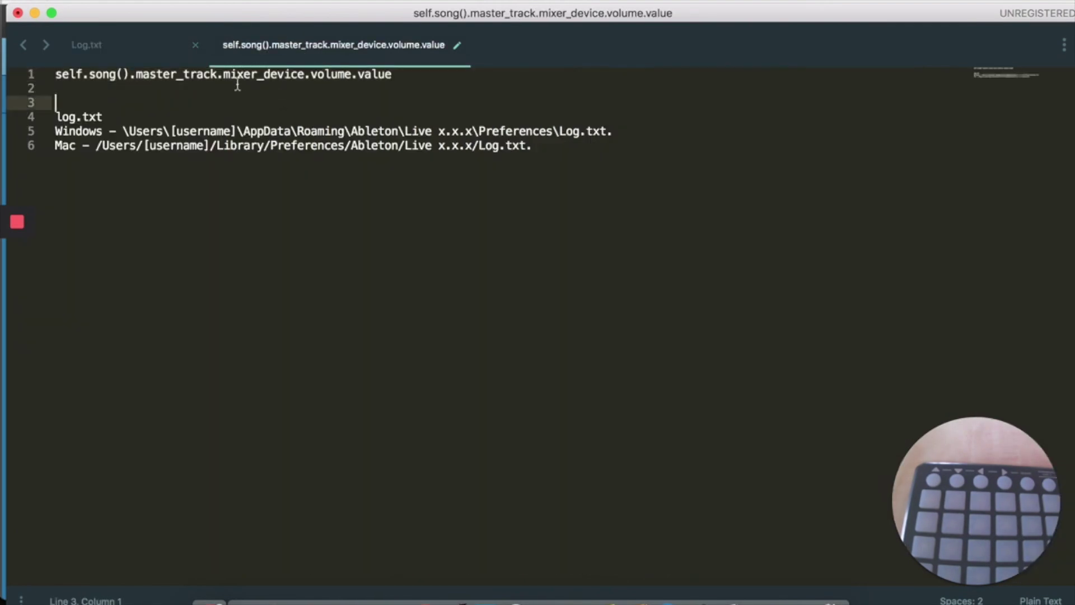
drag(219, 74, 390, 77)
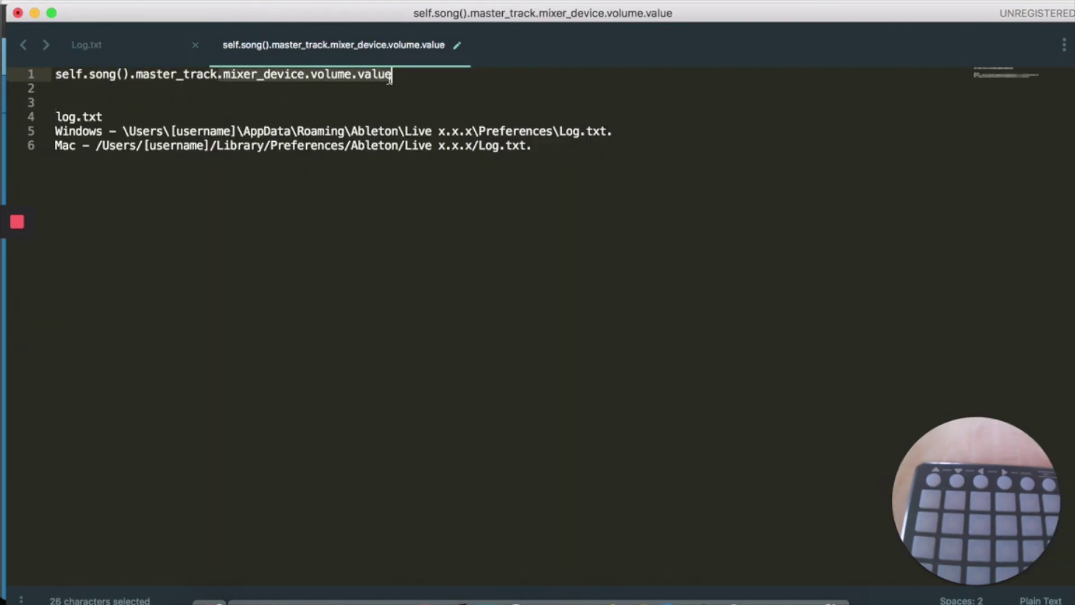
right_click(383, 77)
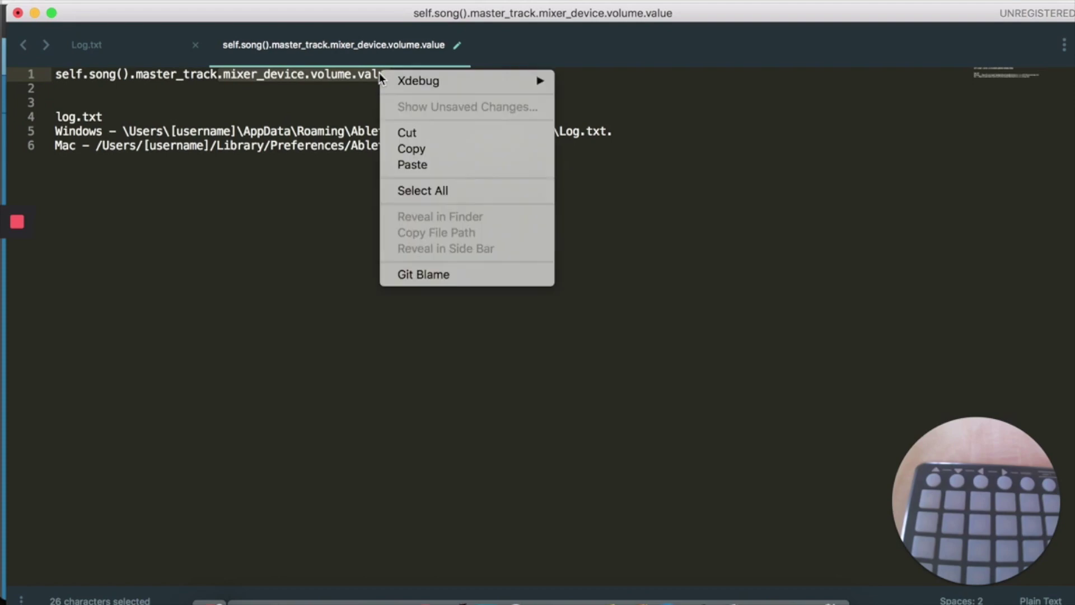
click(416, 149)
click(665, 599)
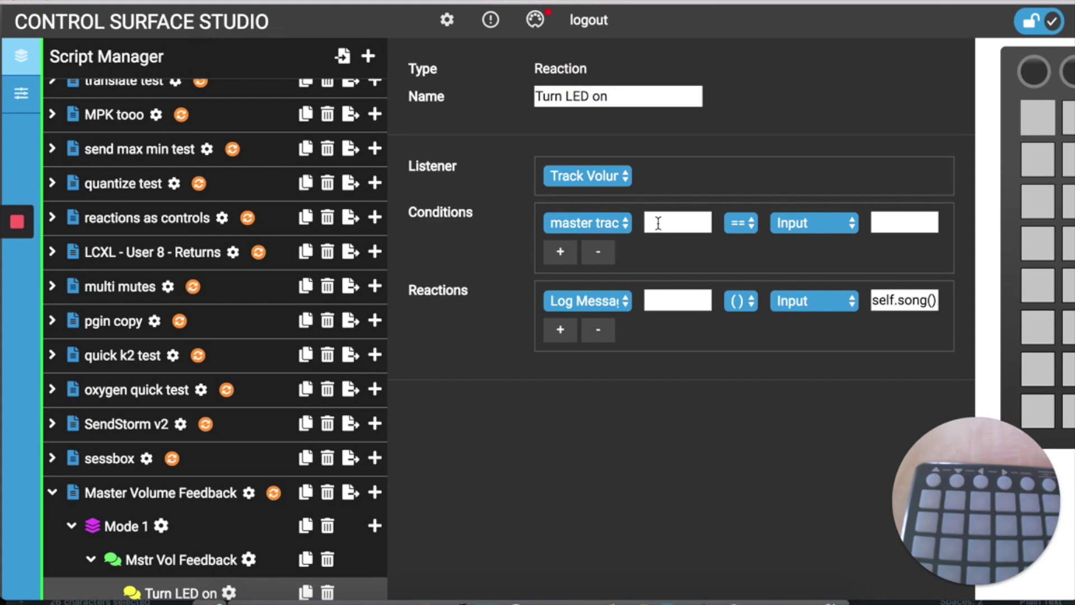
Make the condition require master volume value > 0.25
key(super+v)
click(738, 230)
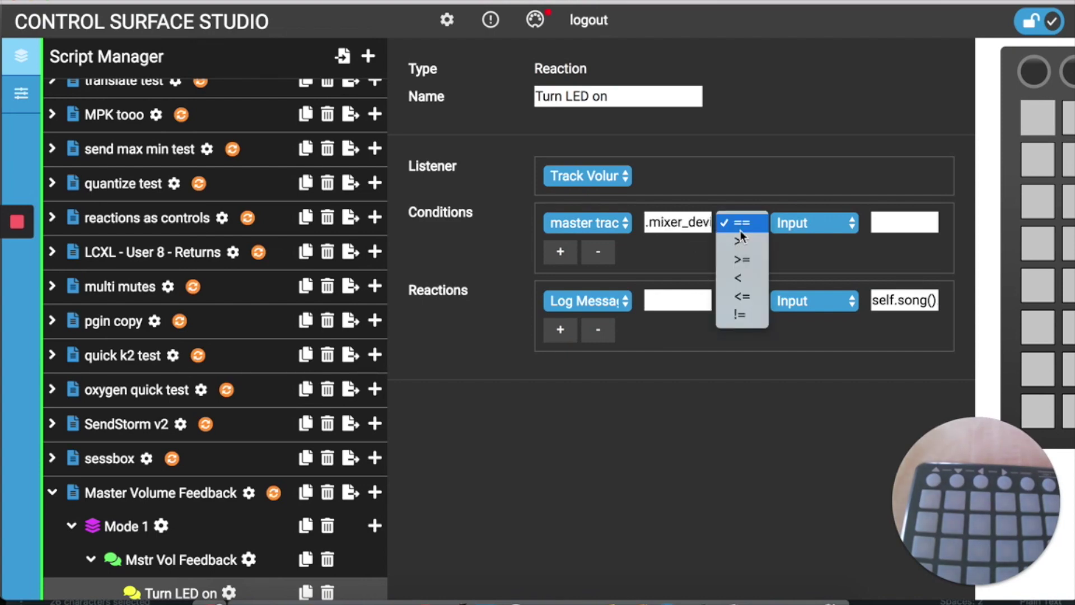
click(743, 258)
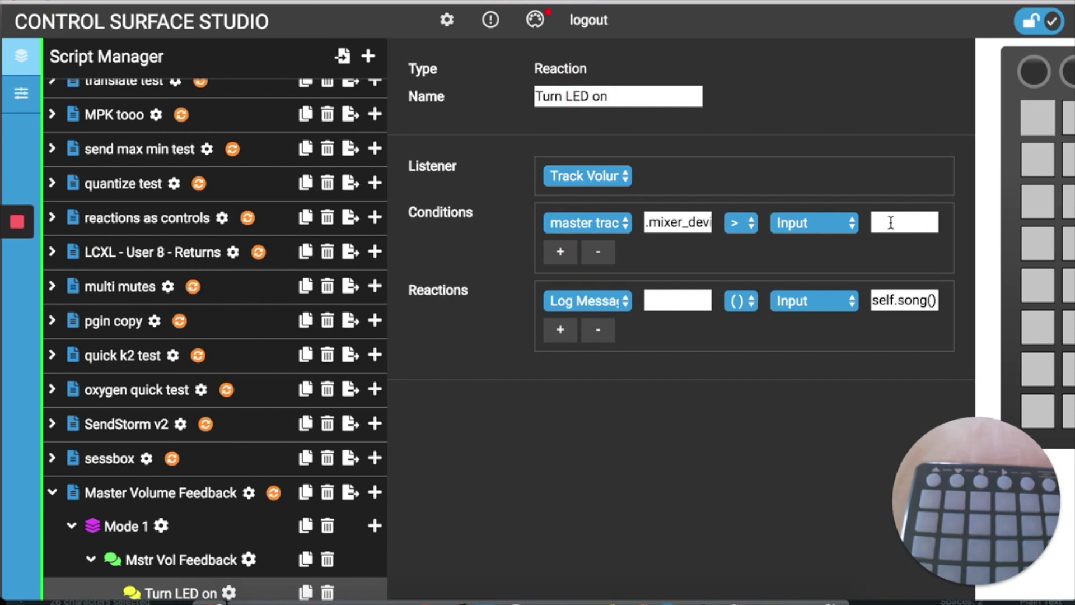
text(0.25)
Add a Show Message () reaction with "on" and reinstall Master Volume Feedback
click(561, 330)
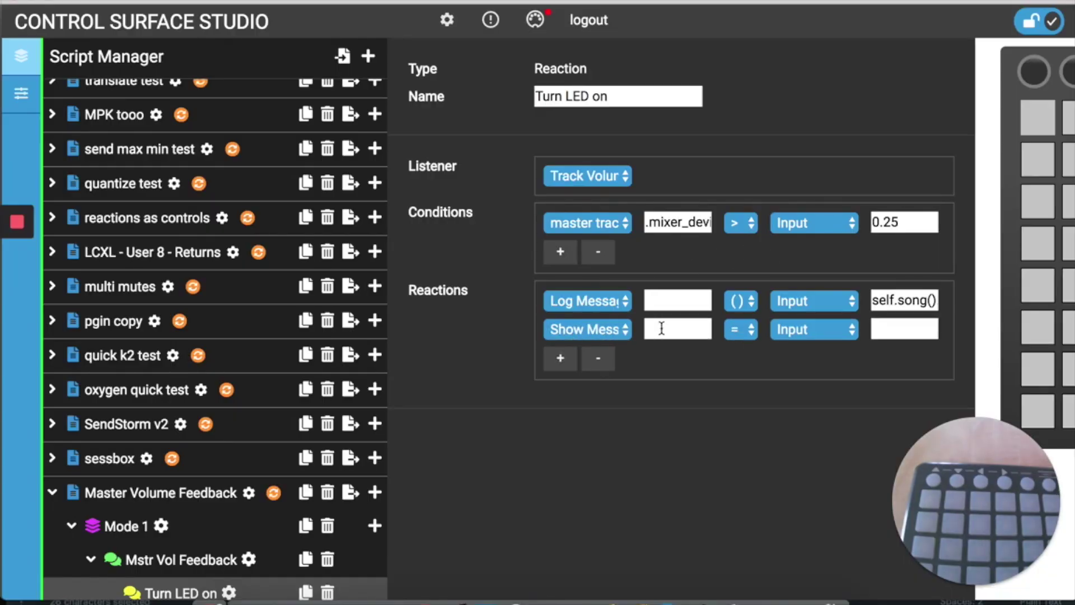
click(750, 335)
click(749, 347)
click(899, 328)
text("on")
click(276, 497)
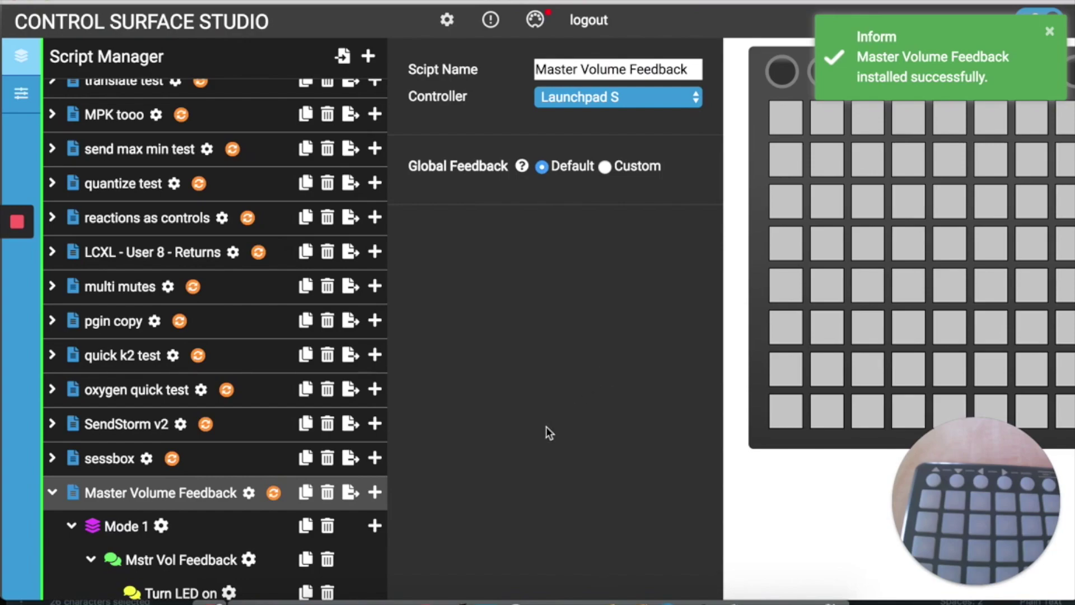
In Live, start a new Live Set without saving, then lower and raise the master volume
click(348, 588)
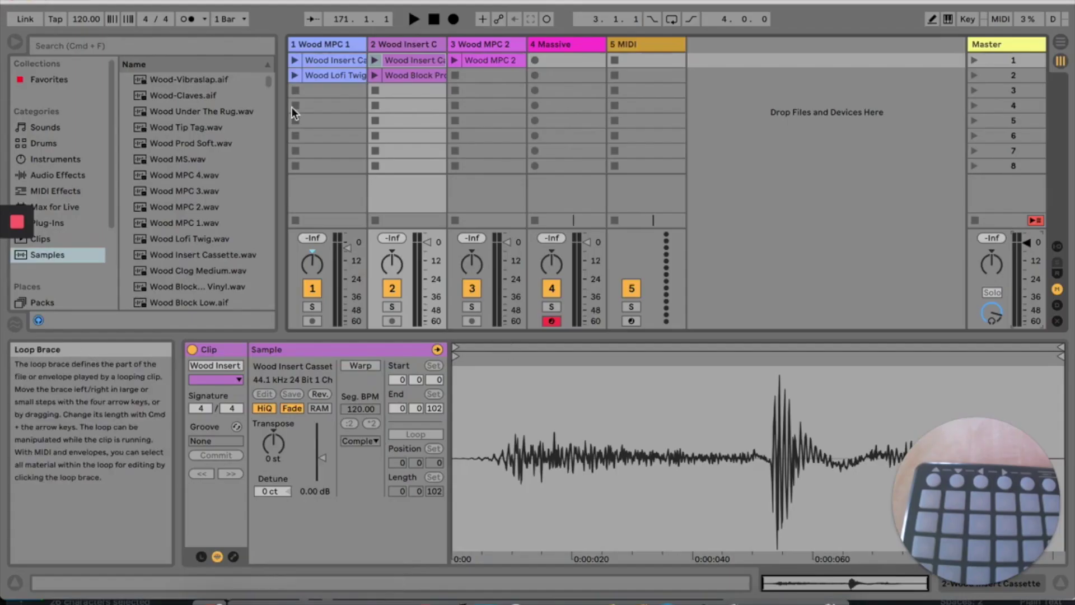
click(95, 1)
key(super+n)
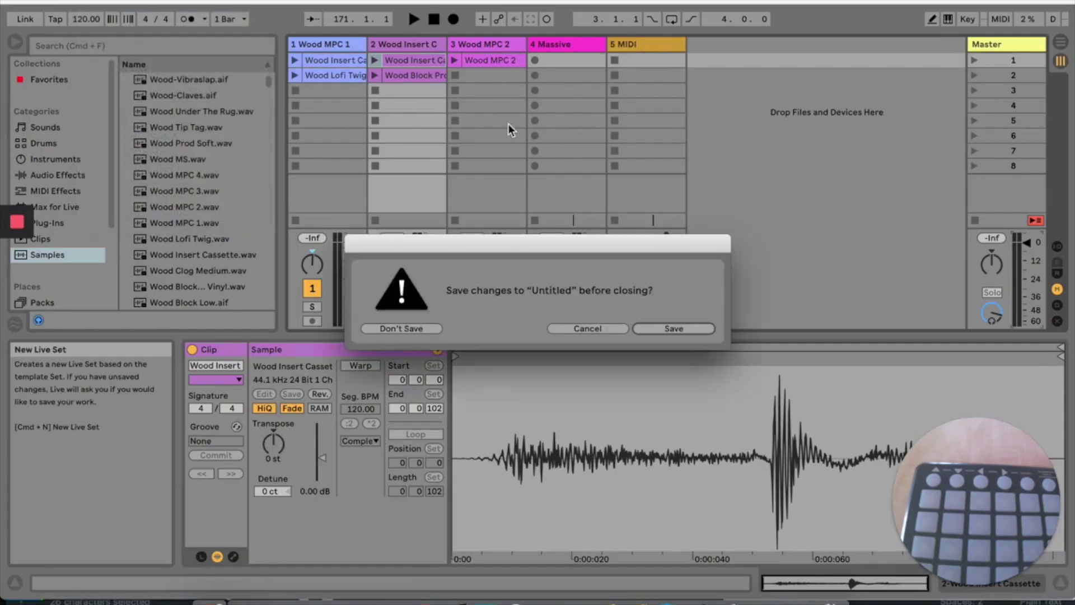
click(395, 329)
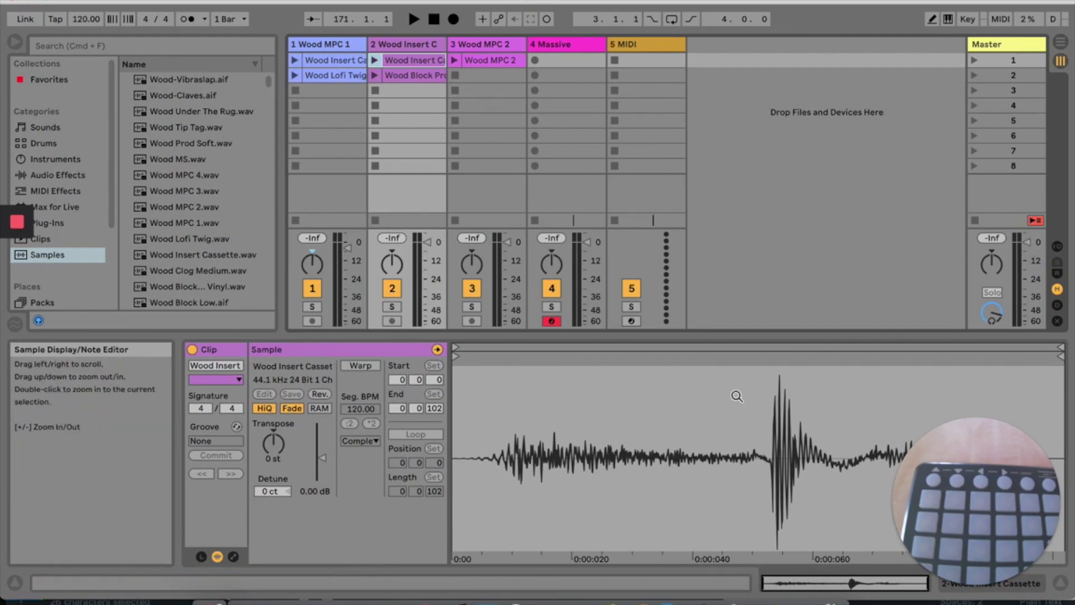
drag(1027, 242, 1026, 313)
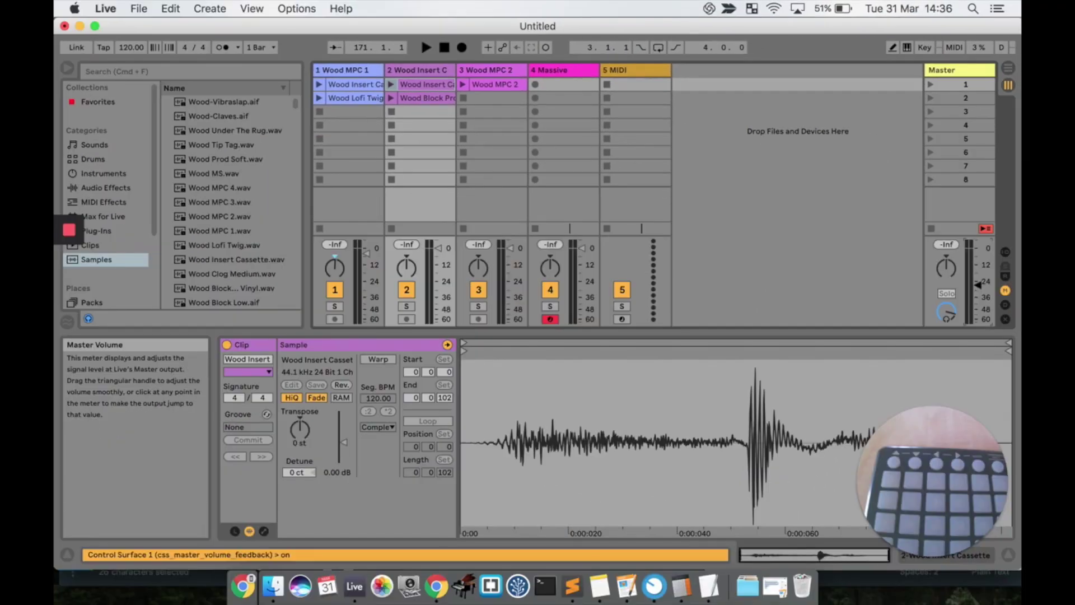
drag(1033, 333, 1033, 293)
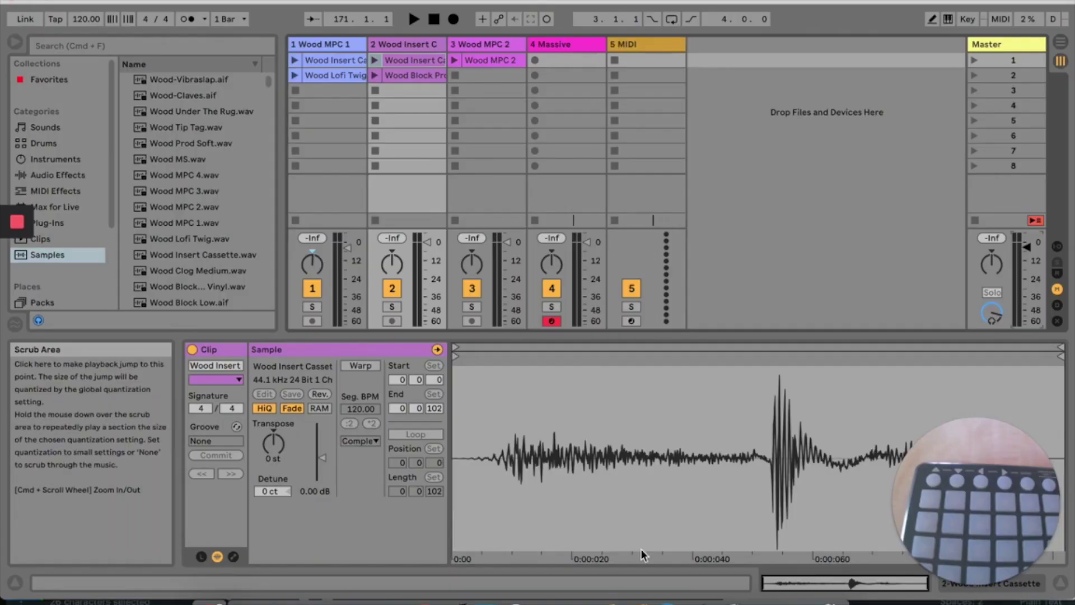
Duplicate the Turn LED on reaction and rename the copy to Turn LED off
click(666, 596)
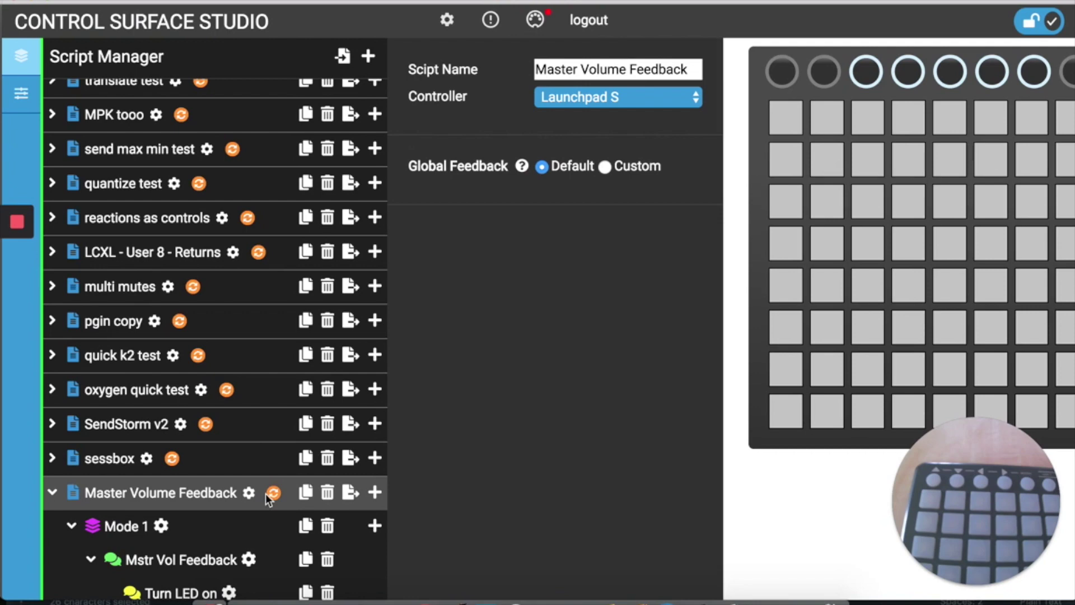
scroll(268, 498, down, 1)
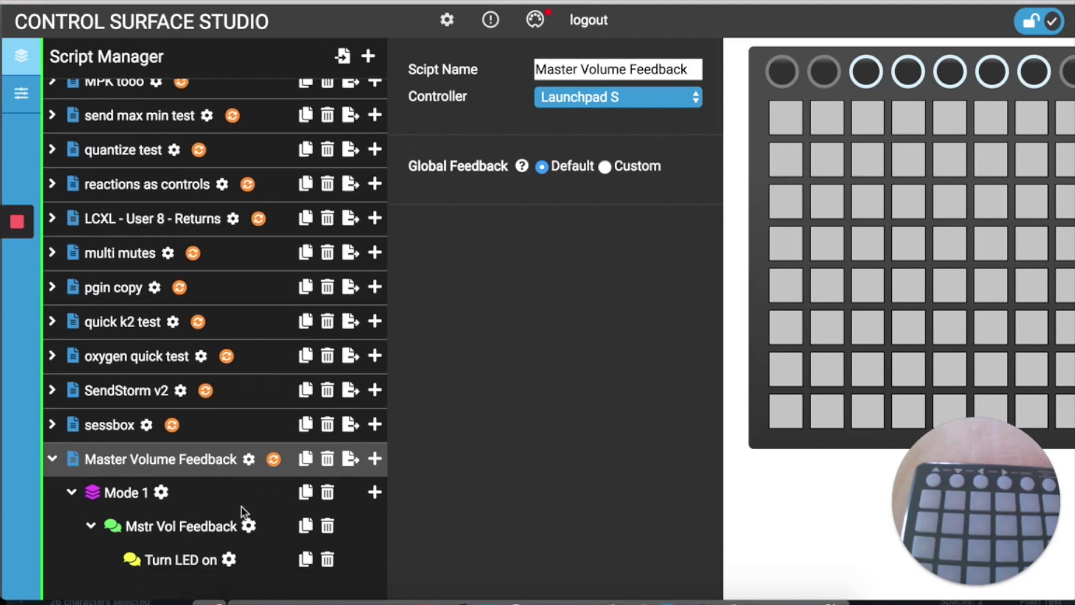
click(306, 560)
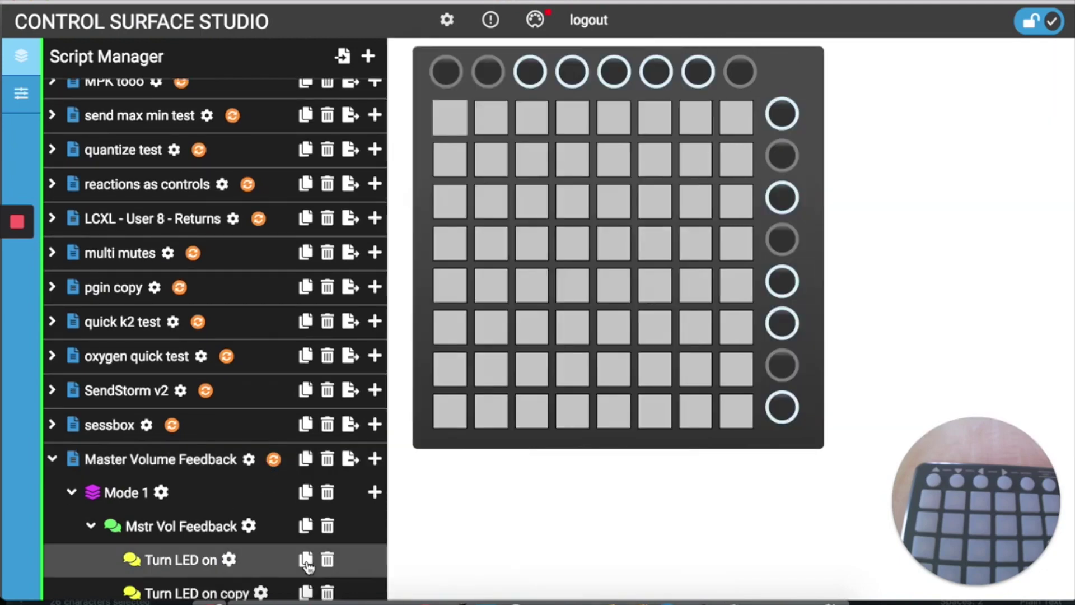
click(263, 592)
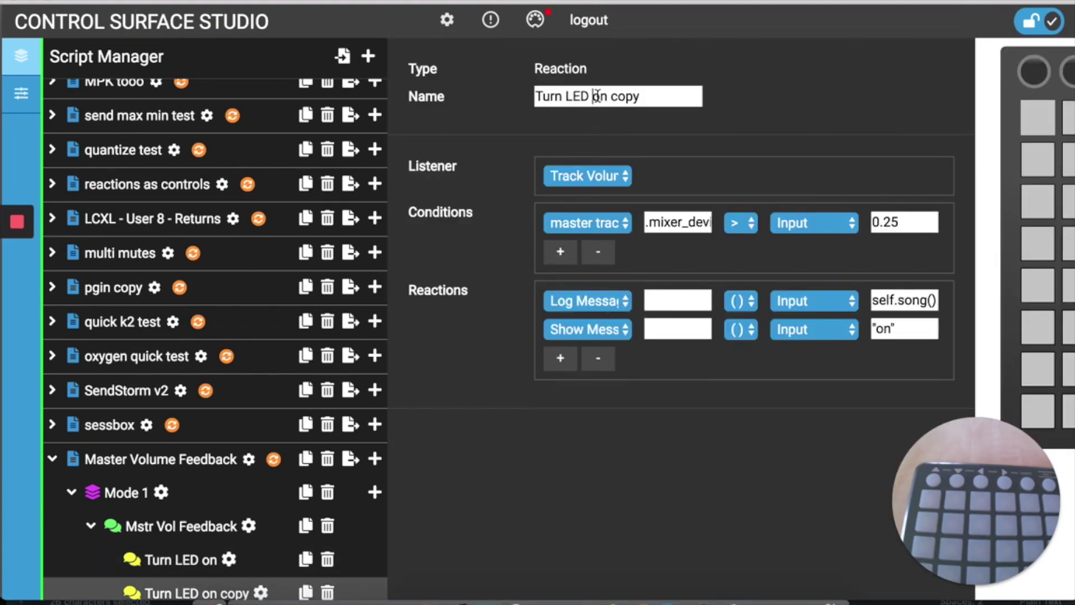
drag(592, 96, 651, 99)
text(off)
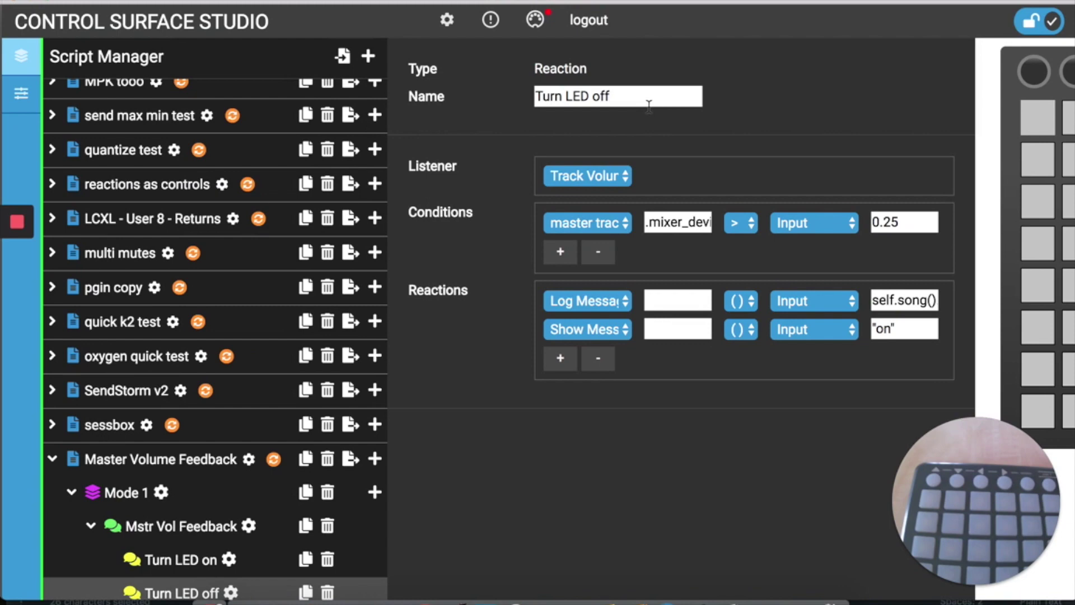
Set its condition to <= 0.25 and message to "off", then reinstall Master Volume Feedback
click(752, 229)
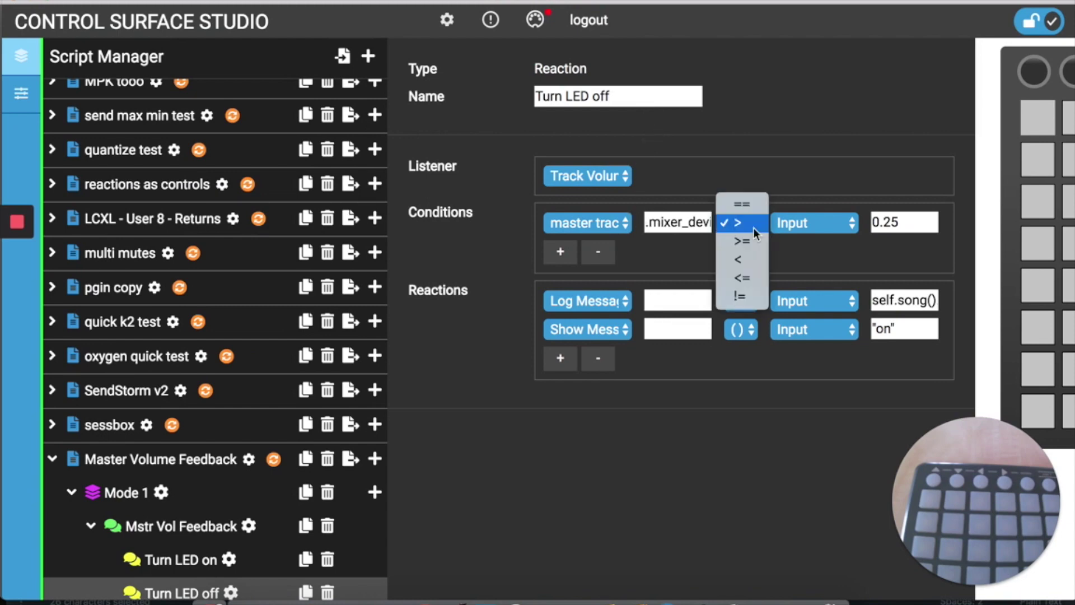
click(742, 278)
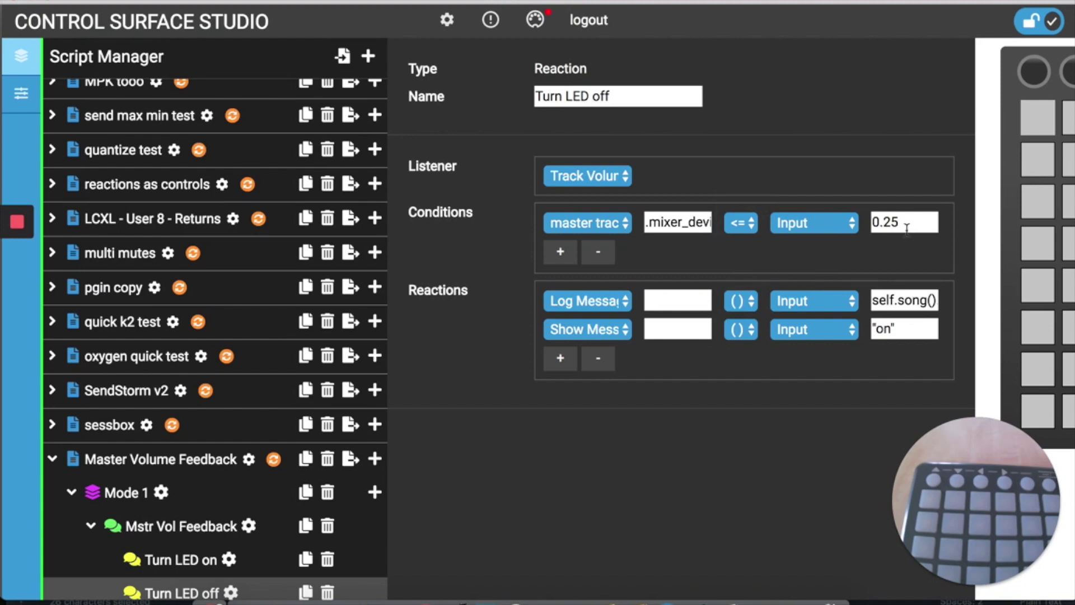
double_click(877, 329)
key(BackSpace)
text(off)
click(274, 459)
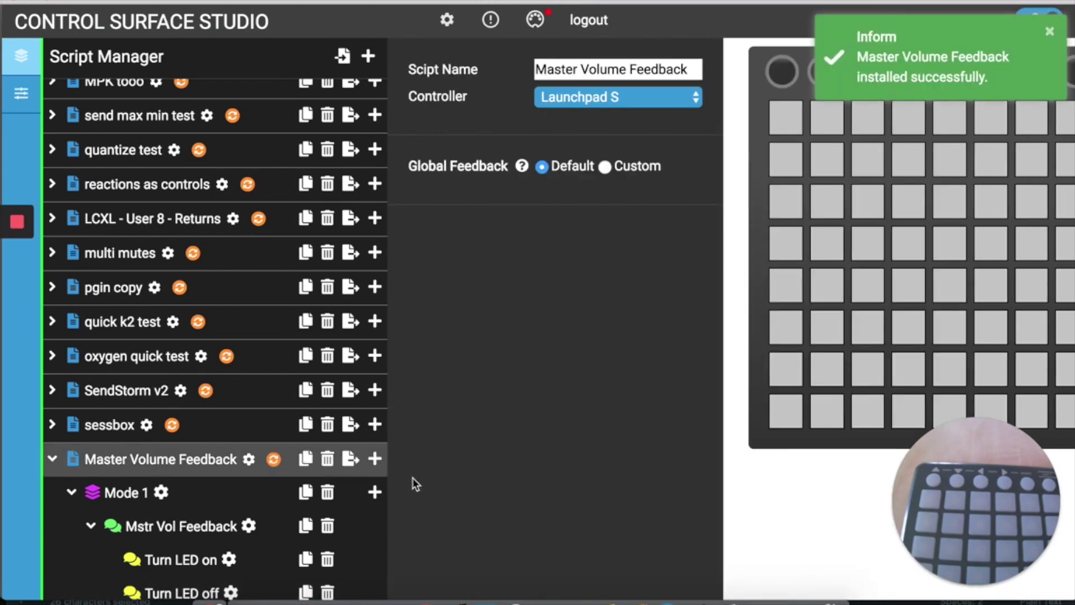
Start a new Live Set without saving and lower the master volume slightly to trigger "off"
click(334, 594)
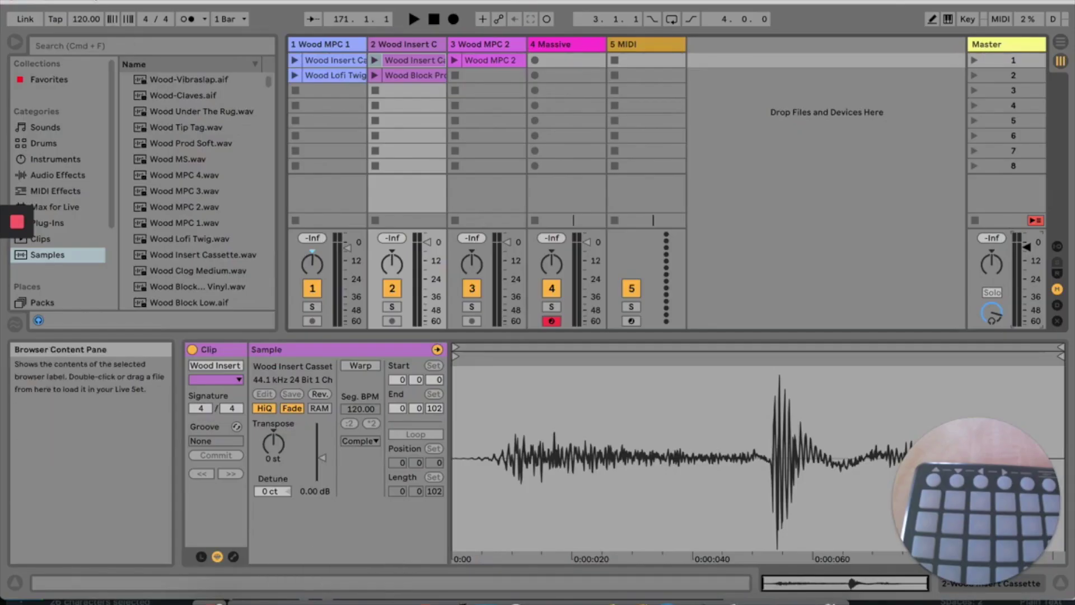
click(84, 2)
click(112, 2)
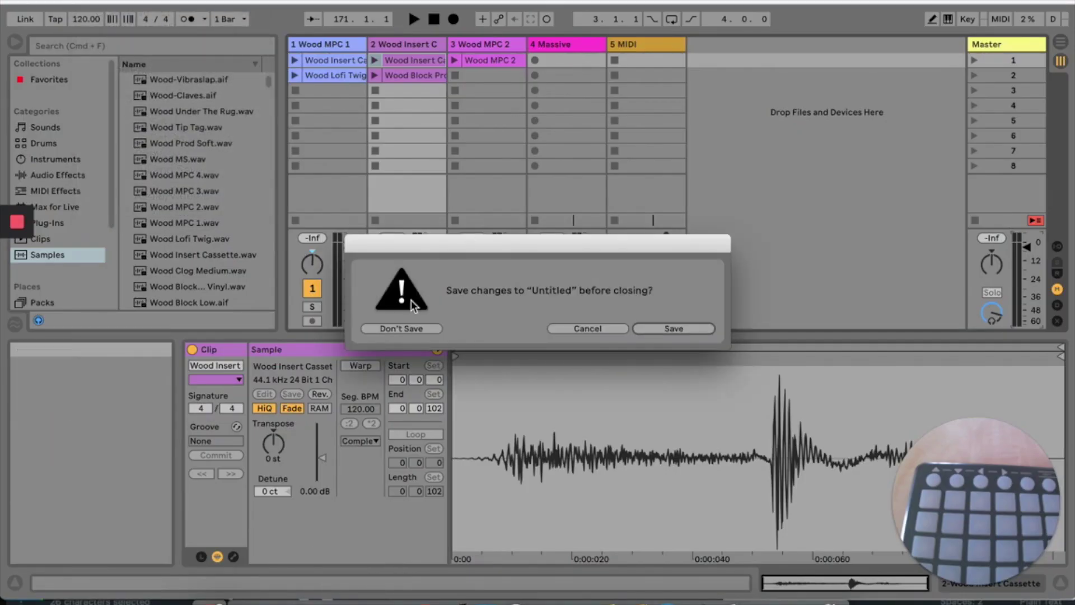
click(402, 328)
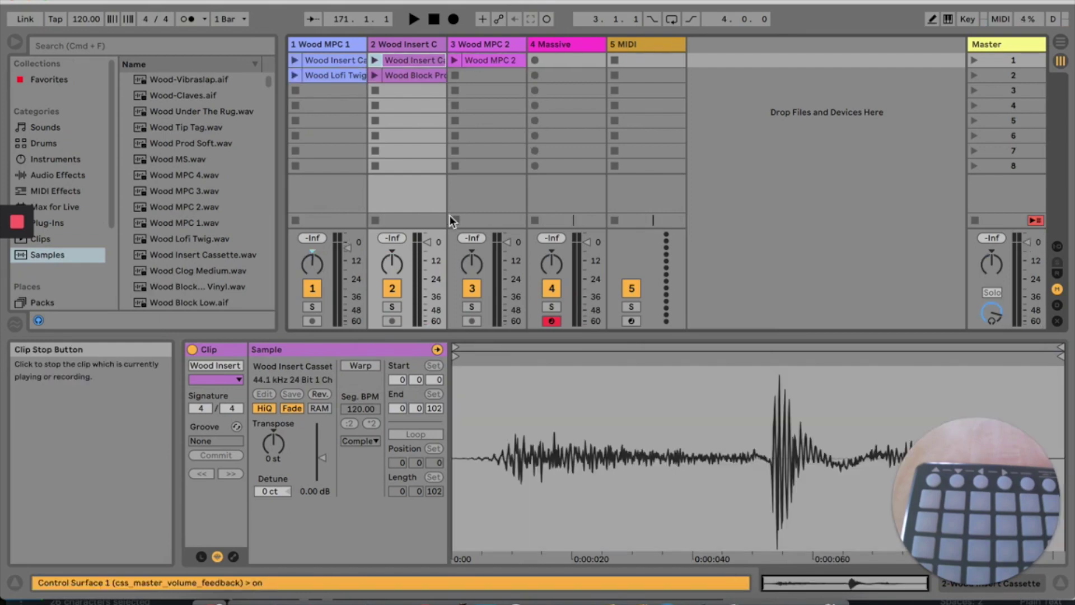
drag(1026, 242, 1026, 292)
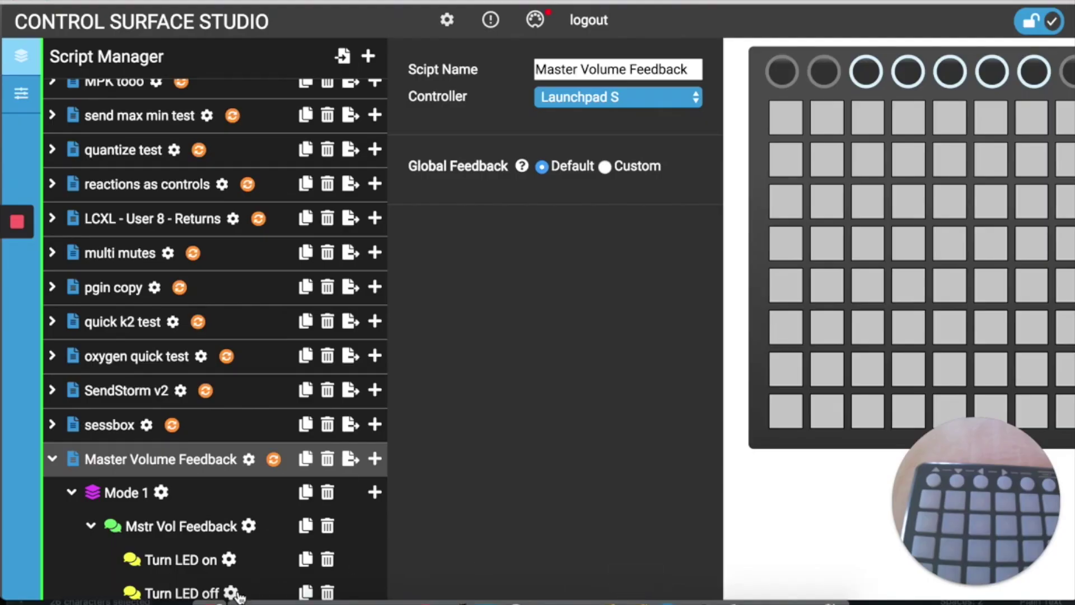
Bring up the Turn LED off reaction's settings in Control Surface Studio
click(231, 594)
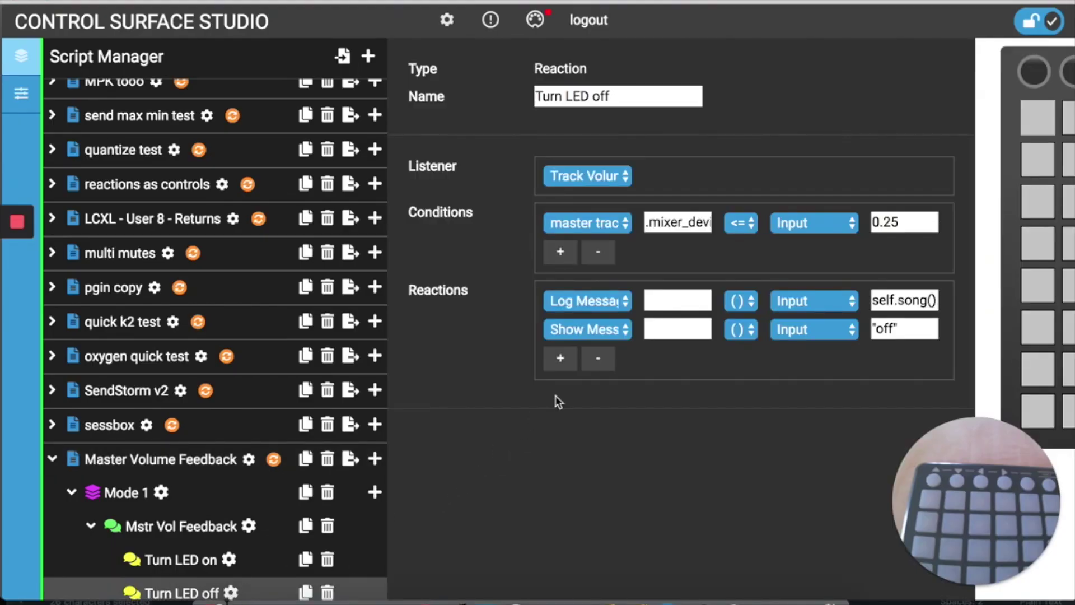
Add a third Turn LED off reaction calling Pad 1 .send_value() with value 0
click(555, 360)
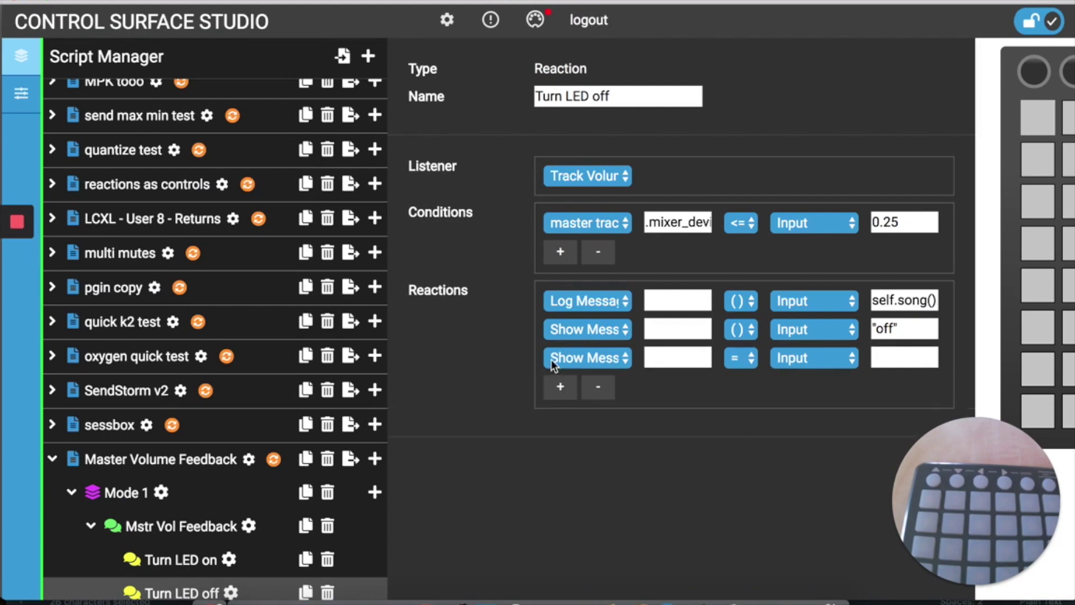
click(579, 359)
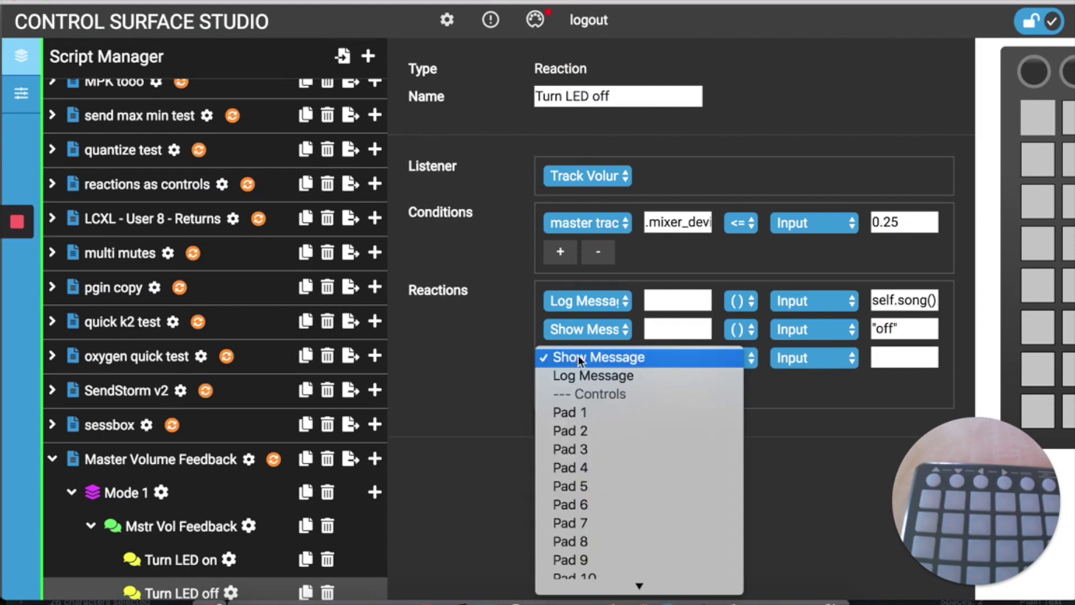
click(580, 413)
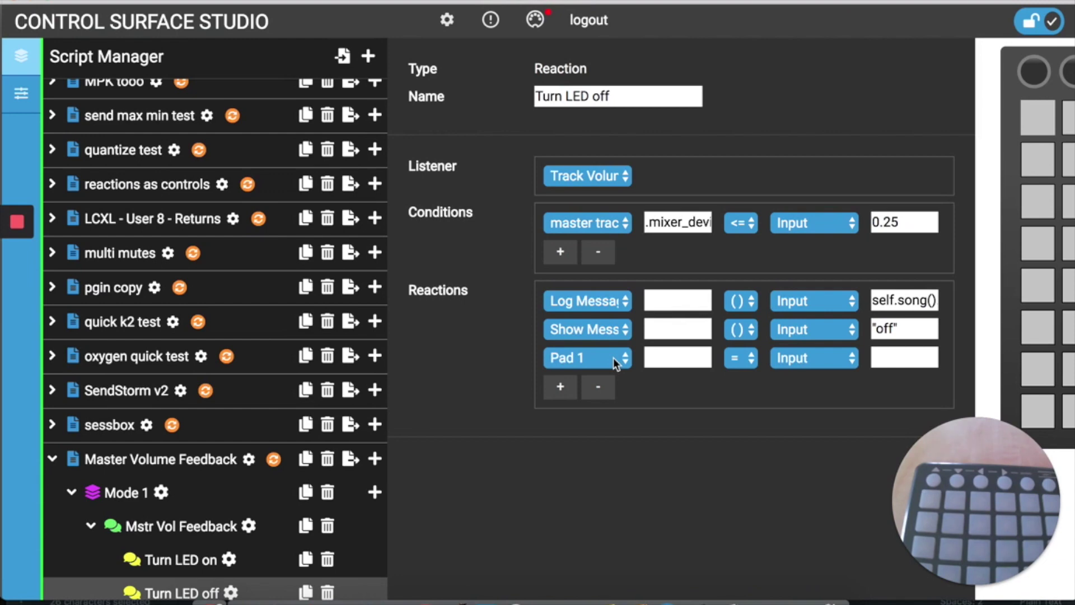
text(.send)
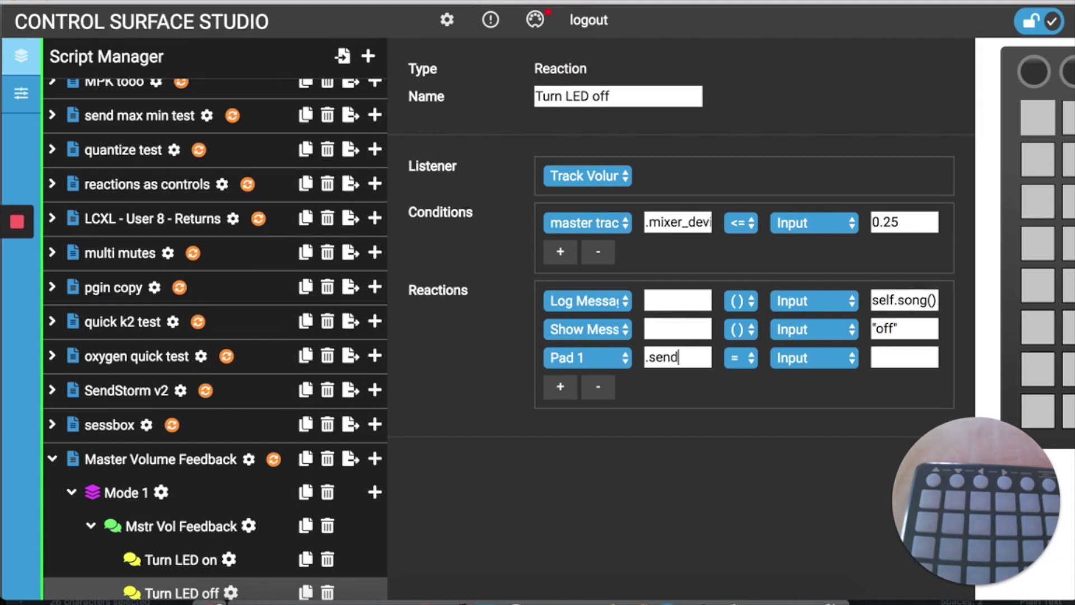
text(_value)
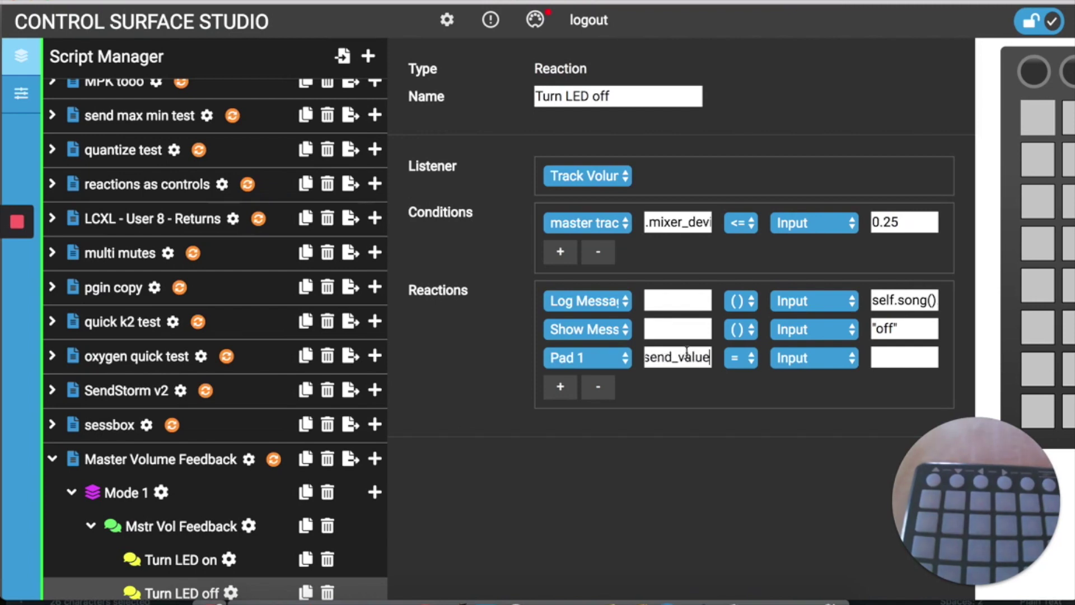
click(742, 358)
click(744, 377)
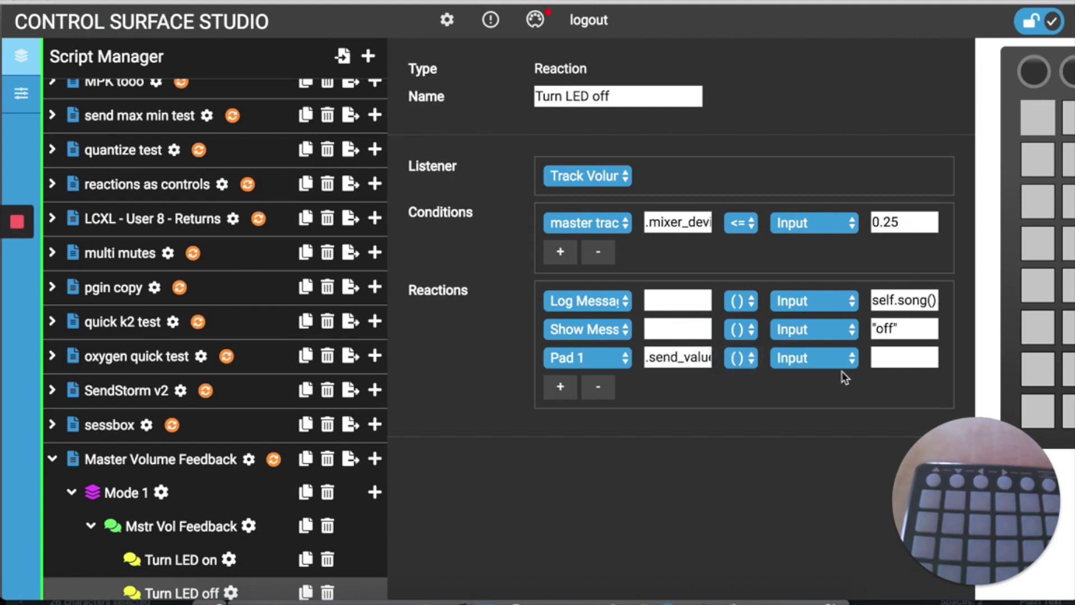
click(917, 357)
text(0)
Add a Turn LED on reaction calling Pad 1 .send_value() with 127, then reselect the script
click(242, 561)
click(560, 357)
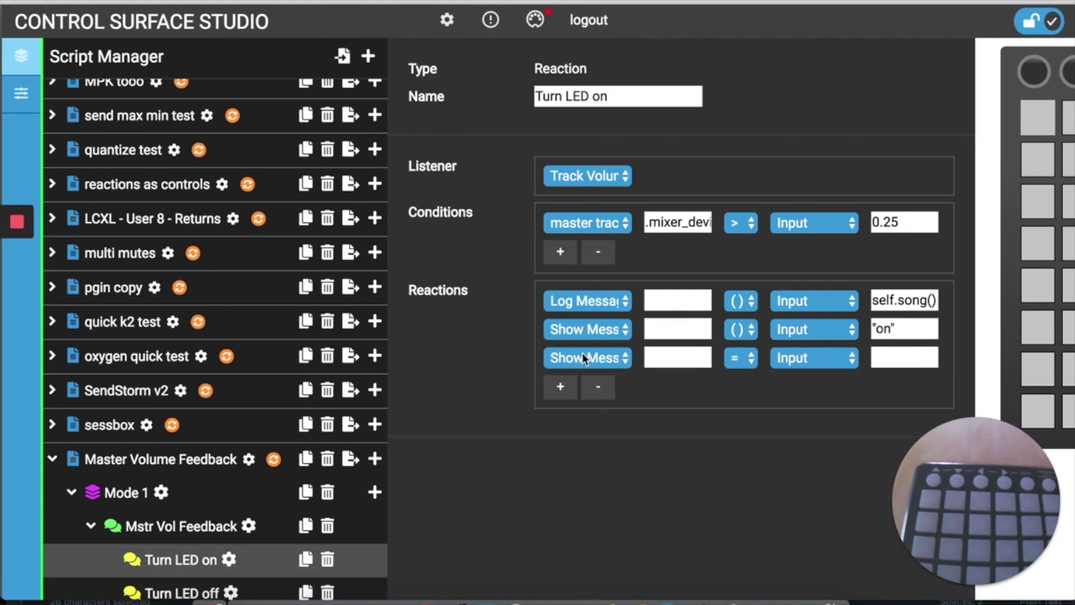
click(592, 357)
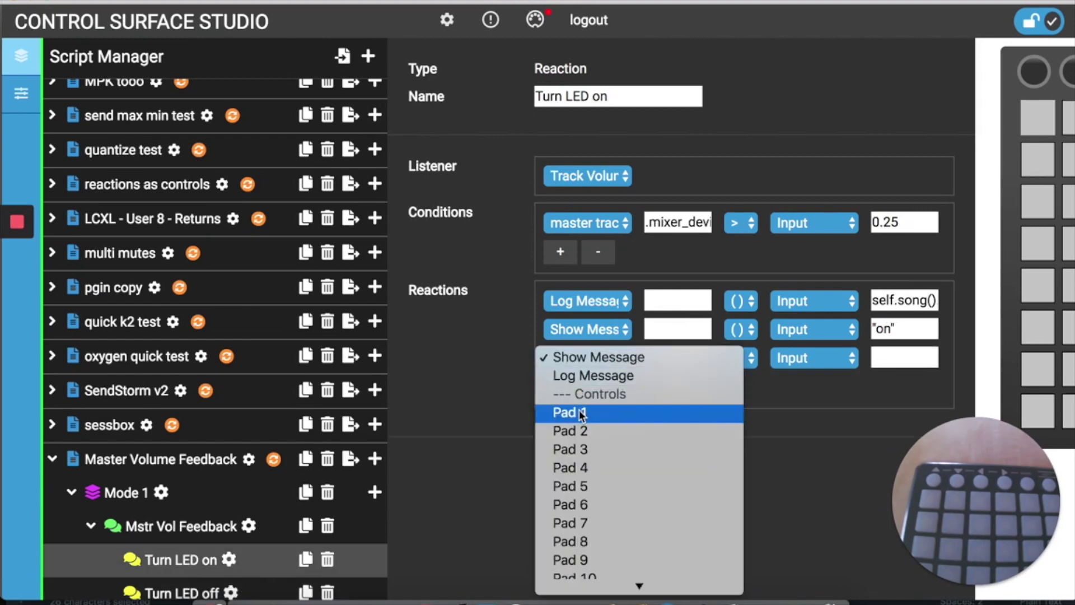
click(560, 412)
click(653, 355)
text(.send)
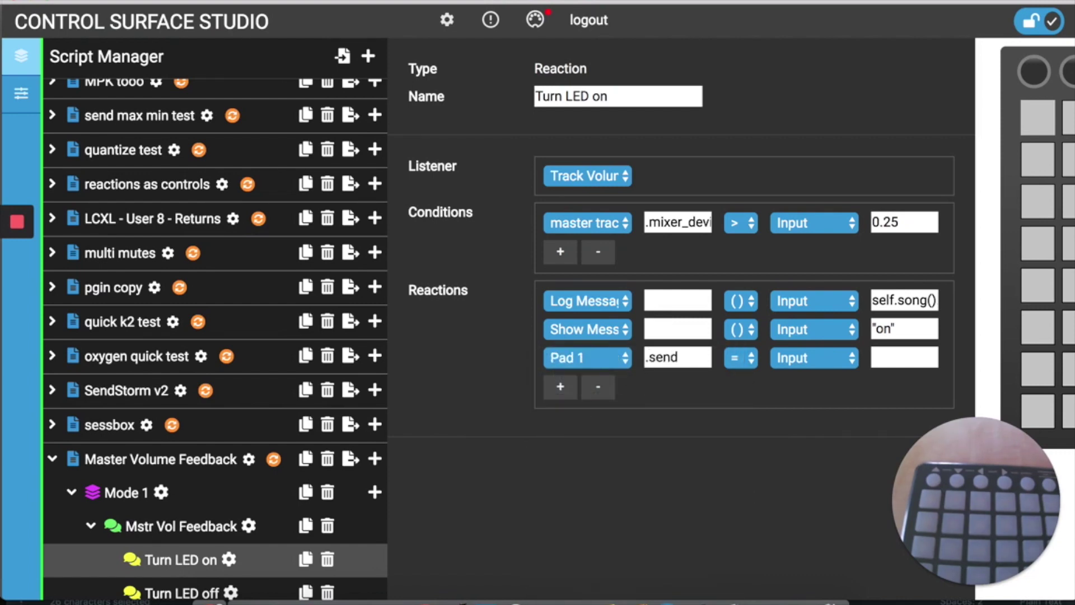
text(_value)
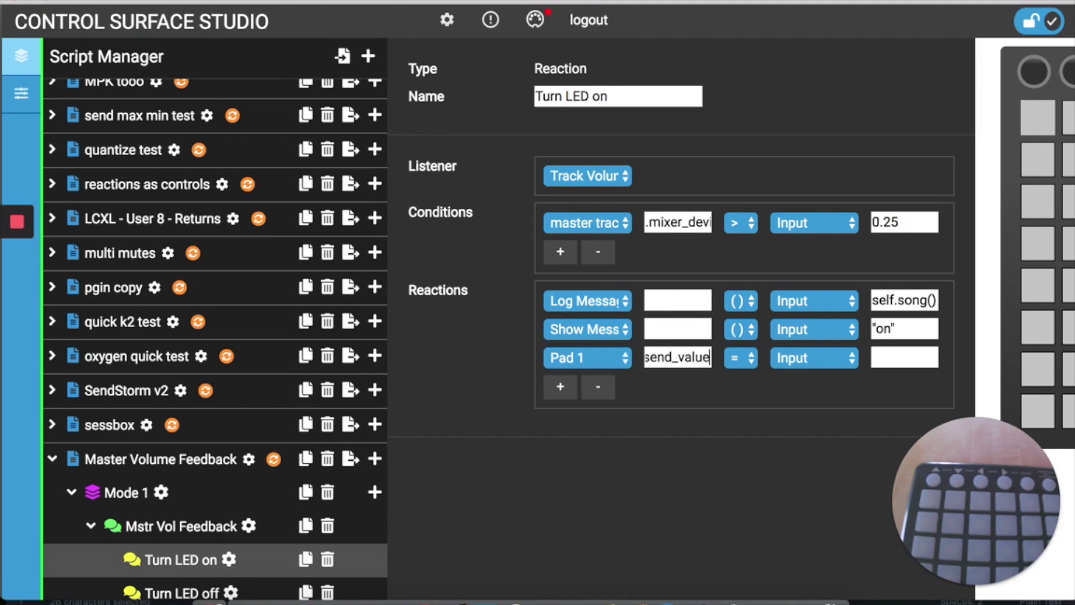
click(740, 358)
click(743, 374)
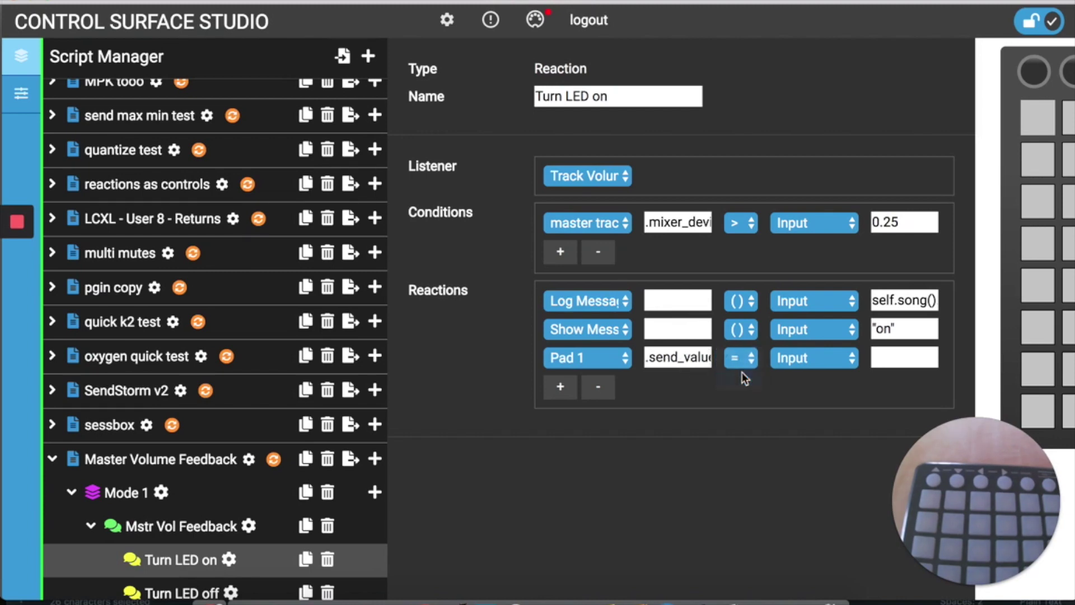
click(881, 355)
text(127)
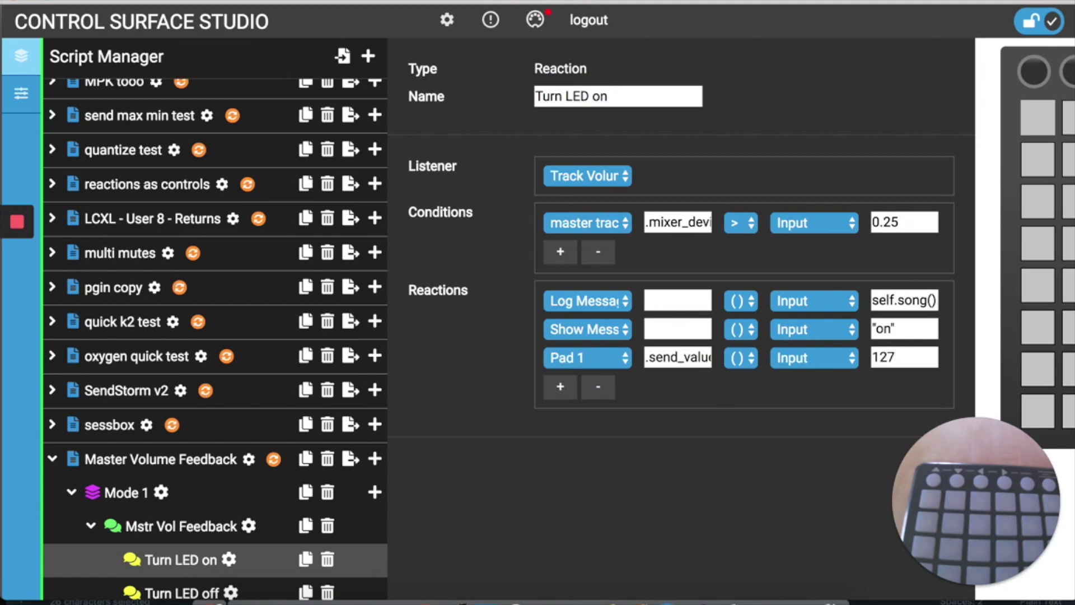
click(274, 460)
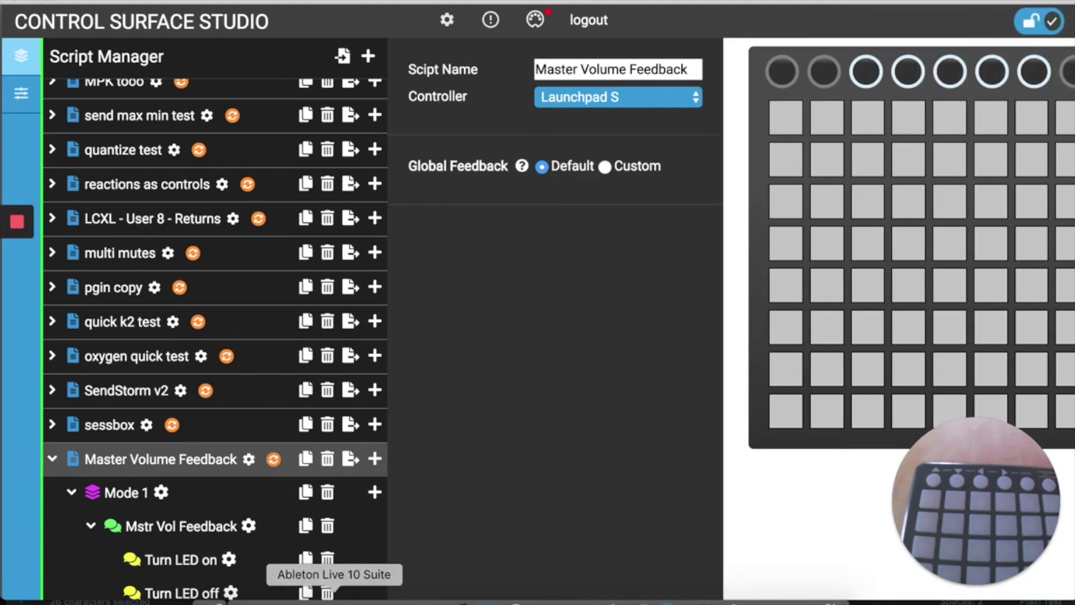
Load a new Live Set without saving and lower the master volume to about -30 dB
click(334, 599)
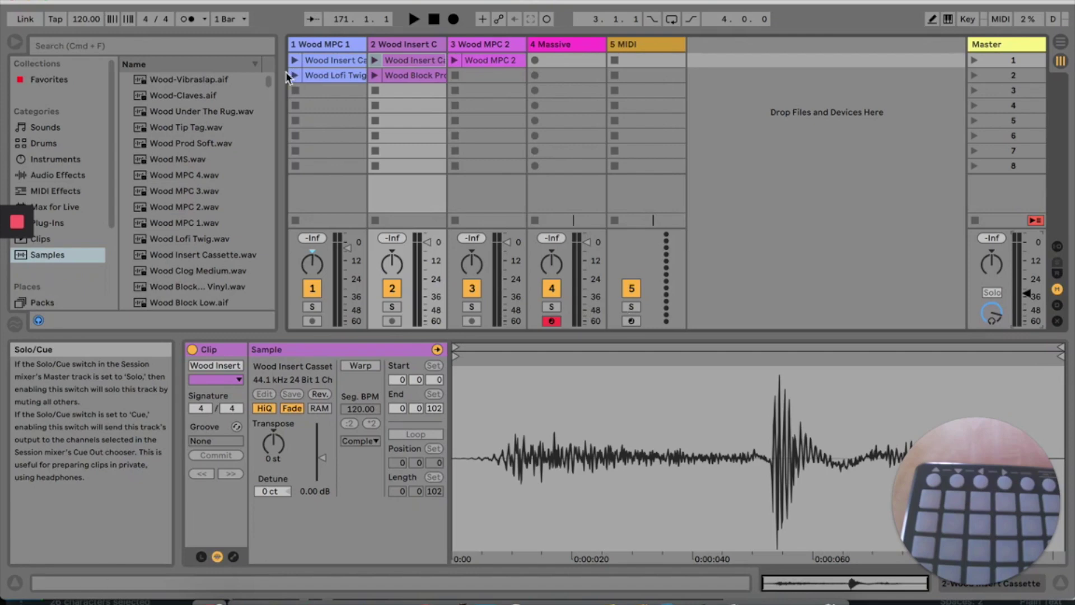
click(92, 1)
click(129, 2)
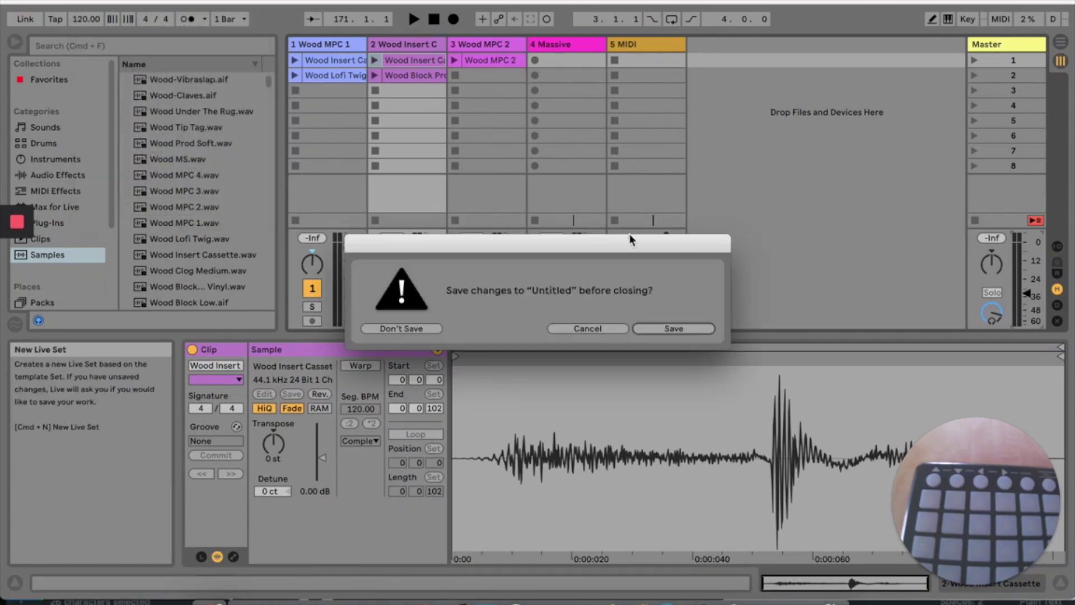
click(425, 329)
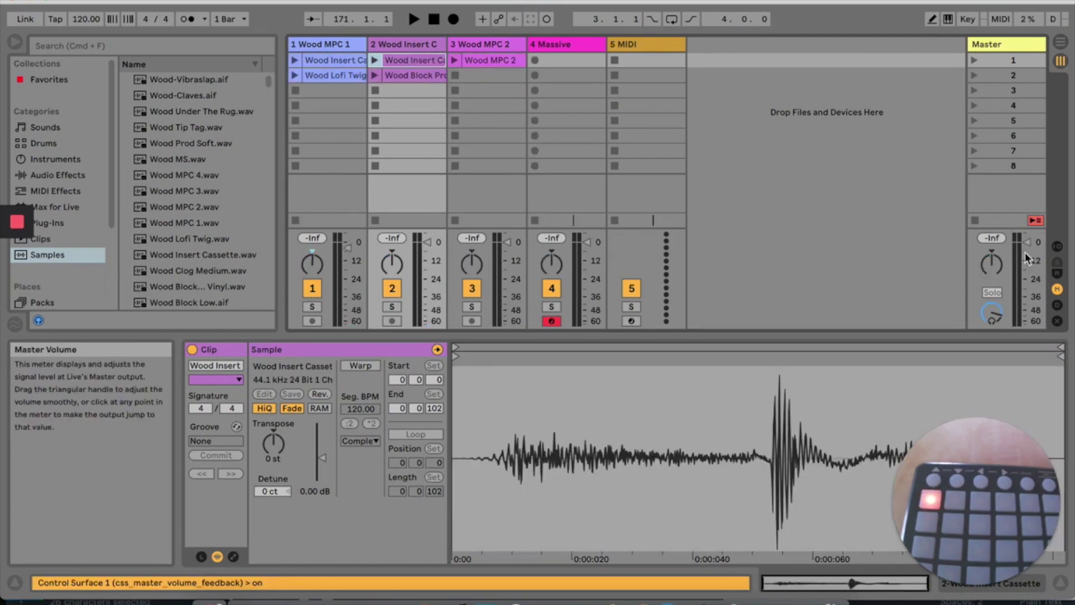
drag(1028, 245, 1026, 288)
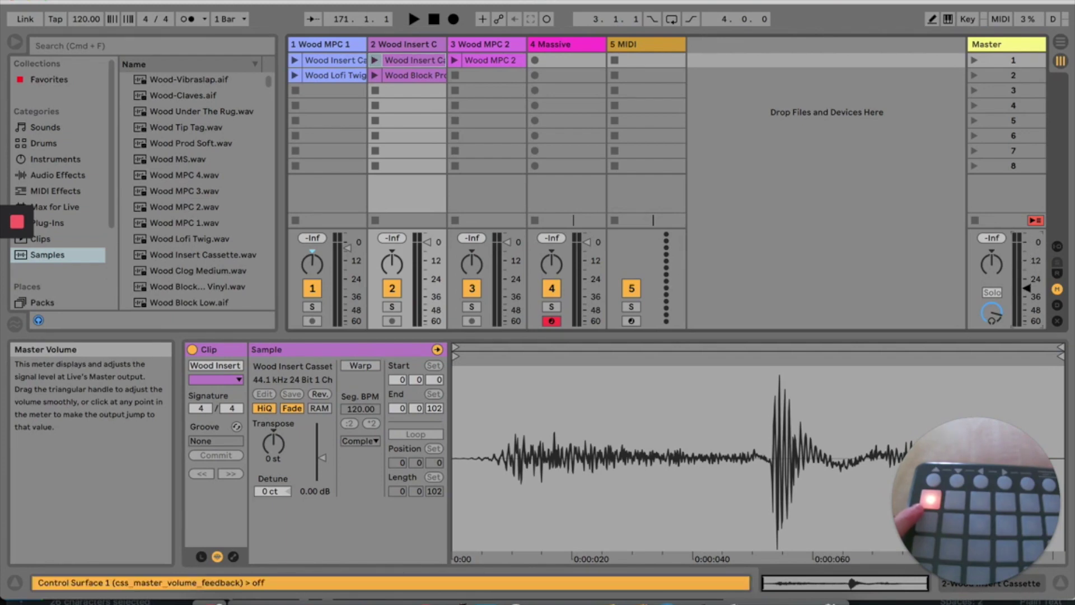